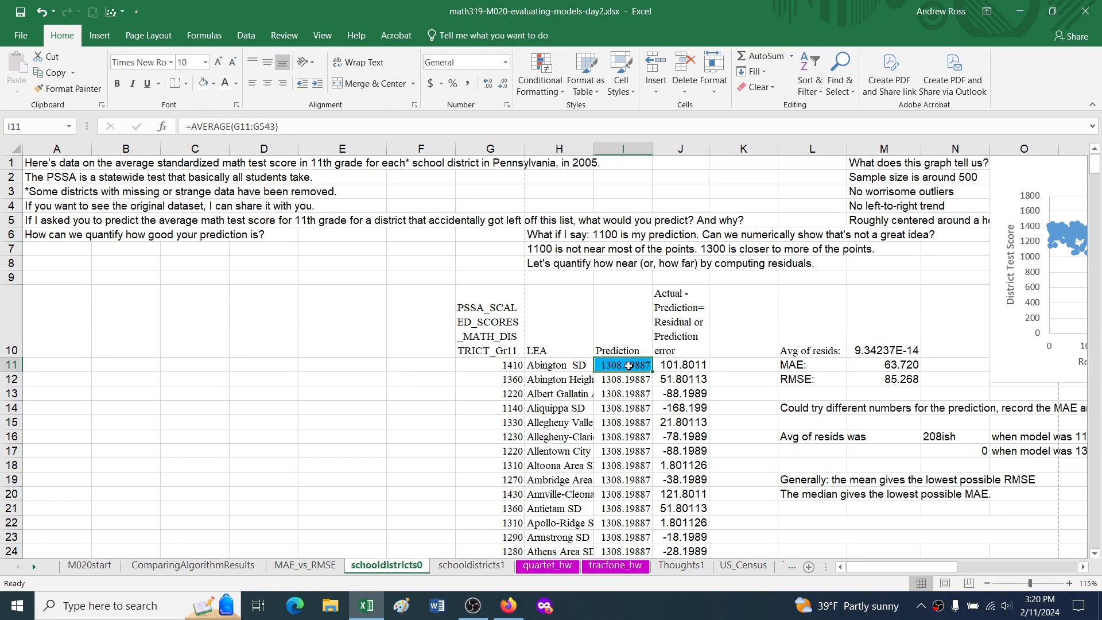
Step: Examine the prediction formulas in column I and the MAE and RMSE formulas in M11 and M12
{"action": "key", "text": "Down"}
{"action": "key", "text": "Down"}
{"action": "key", "text": "Down"}
{"action": "key", "text": "Down"}
{"action": "key", "text": "Down"}
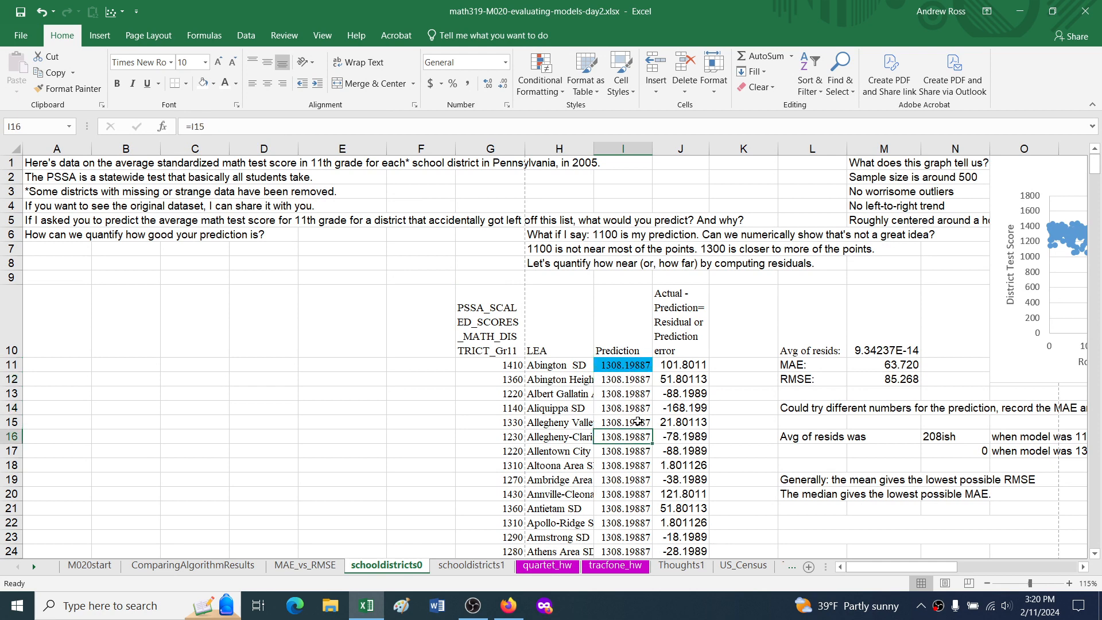
{"action": "double_click", "coordinate": [887, 366]}
{"action": "key", "text": "Escape"}
{"action": "double_click", "coordinate": [886, 379]}
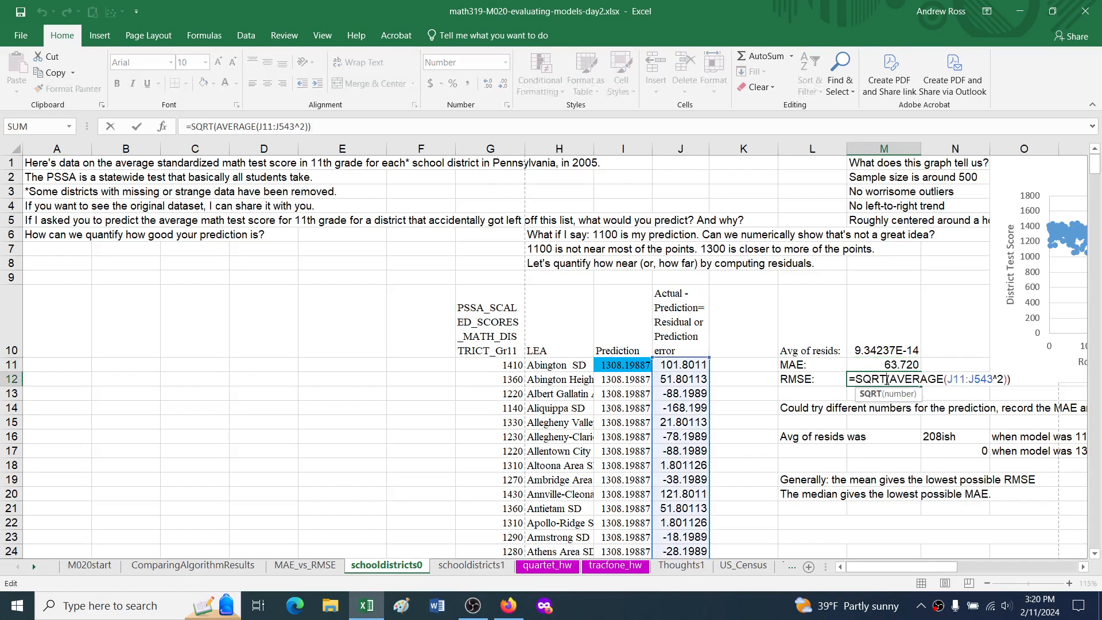
{"action": "key", "text": "Escape"}
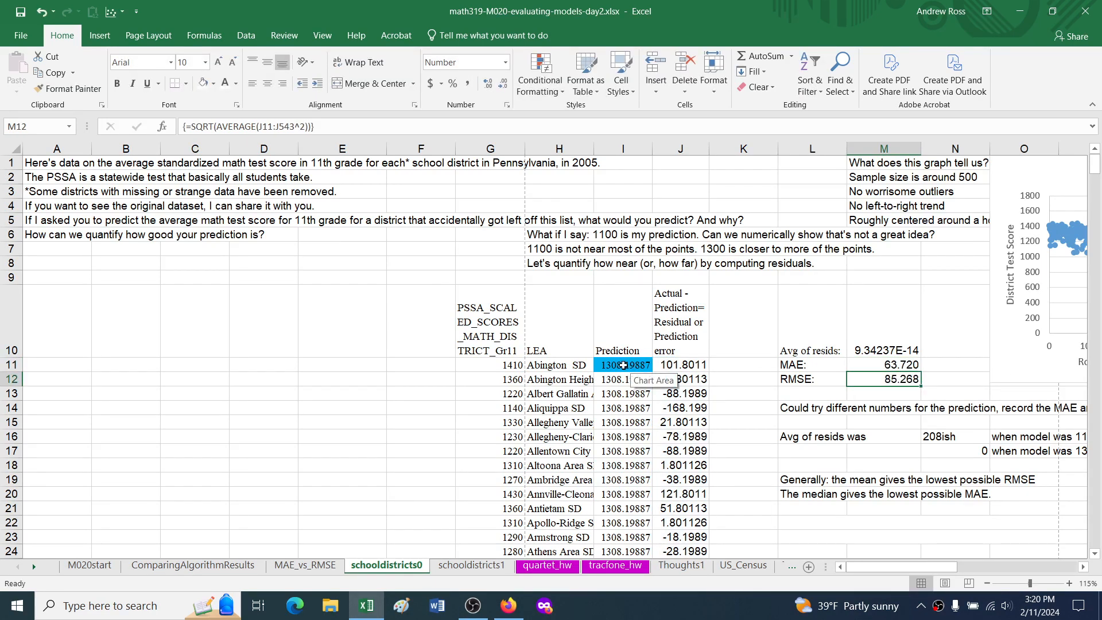
Step: Try a prediction of 1200 in cell I11, followed by a prediction of 1250
{"action": "left_click", "coordinate": [616, 365]}
{"action": "type", "text": "1200"}
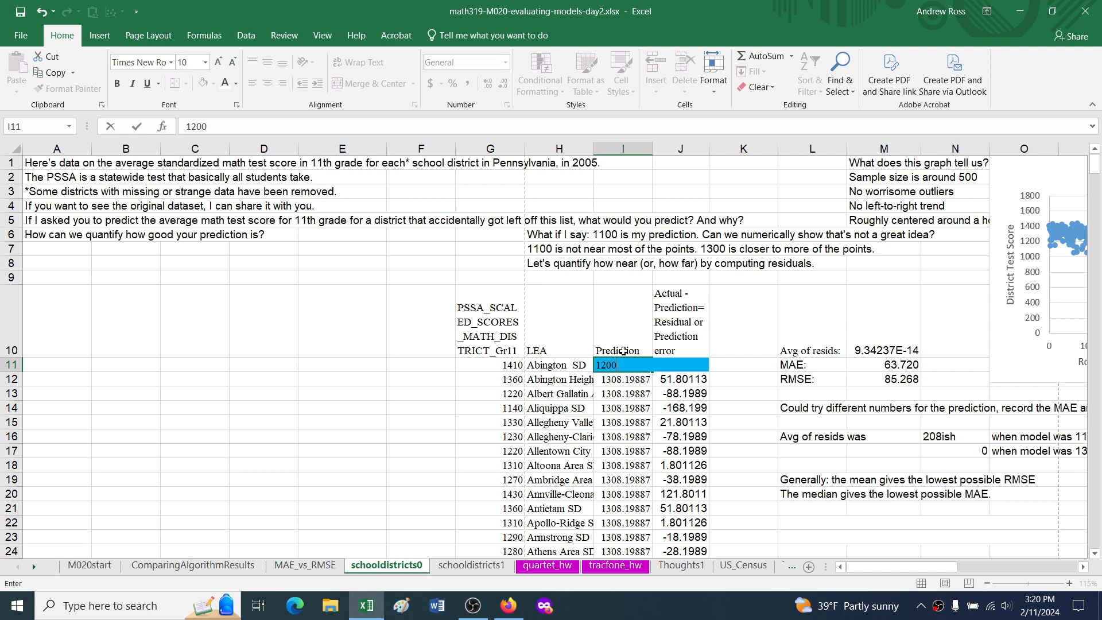
{"action": "key", "text": "Return"}
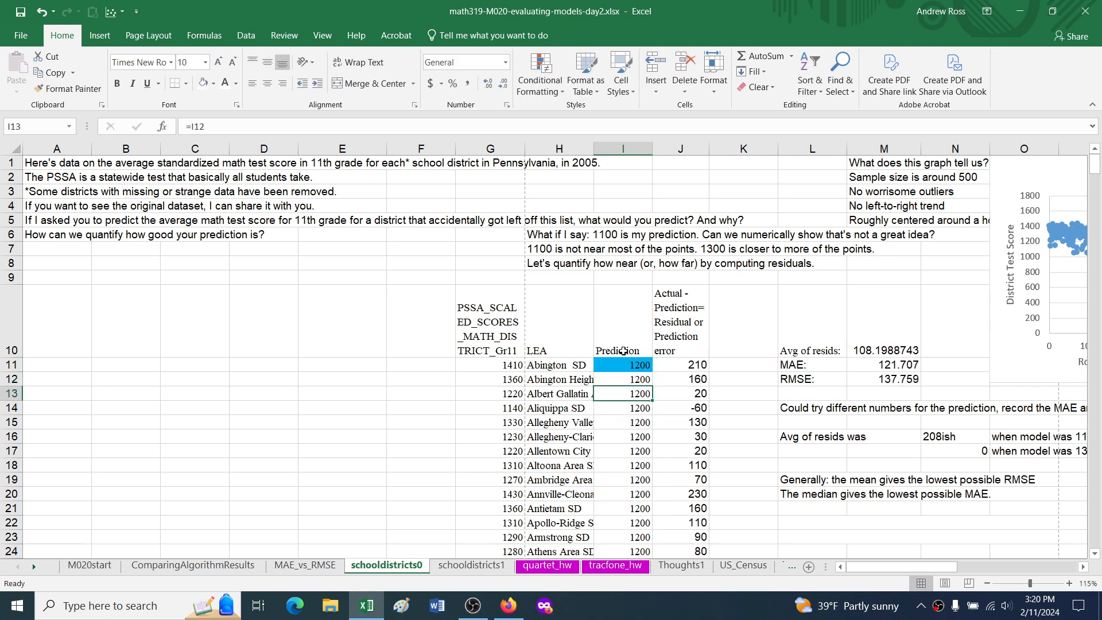
{"action": "key", "text": "Up"}
{"action": "type", "text": "1250"}
{"action": "key", "text": "Return"}
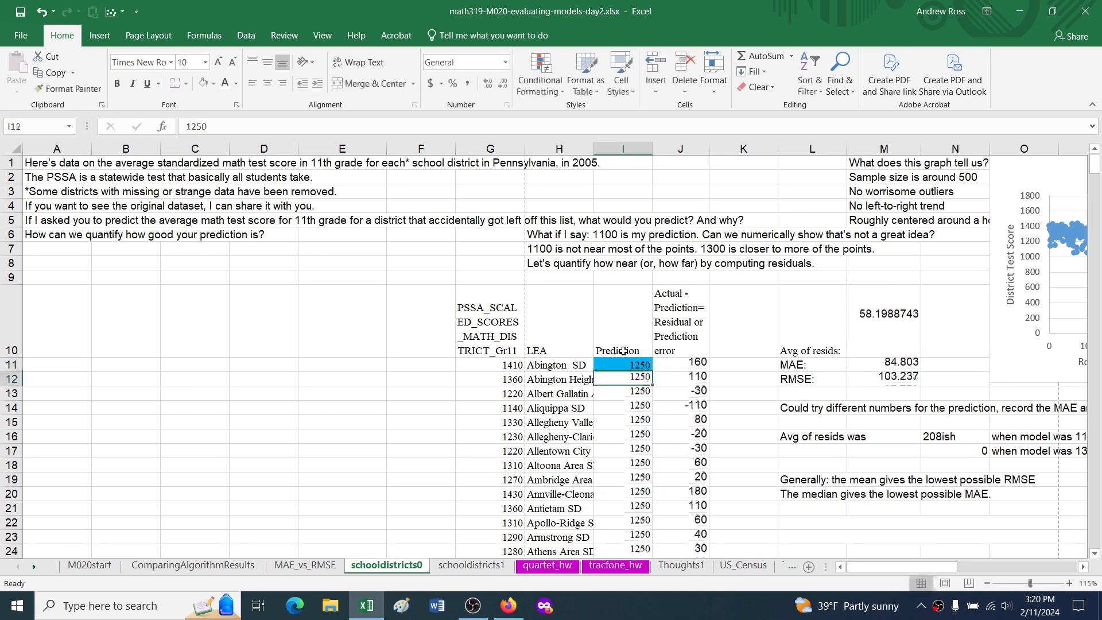
Step: Set the prediction in cell I11 to 1300
{"action": "key", "text": "Up"}
{"action": "type", "text": "1"}
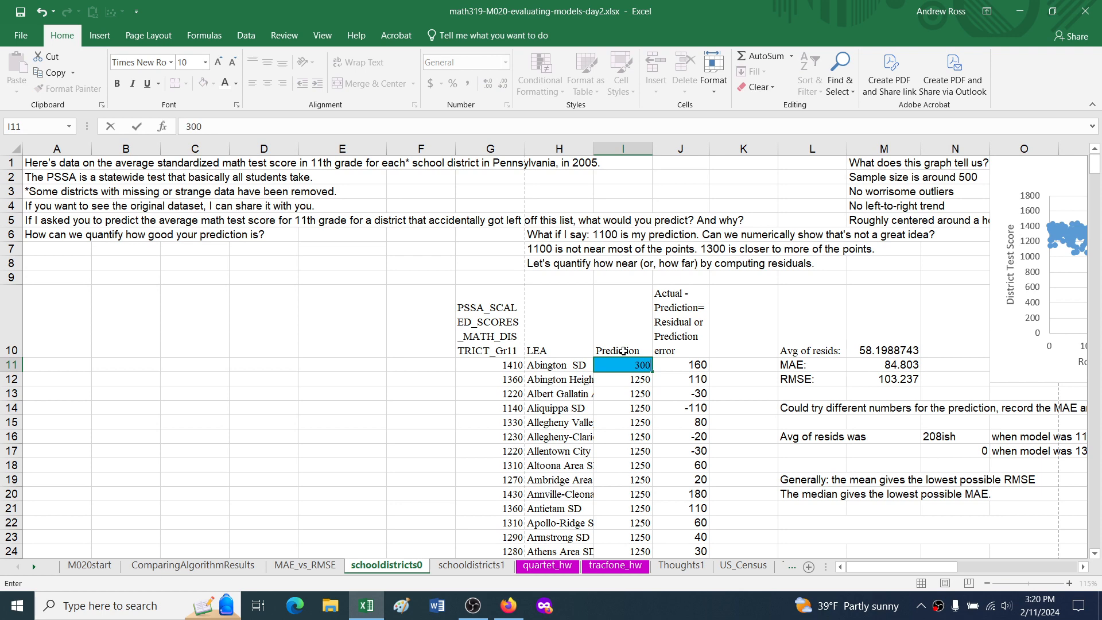
{"action": "type", "text": "300"}
{"action": "key", "text": "Return"}
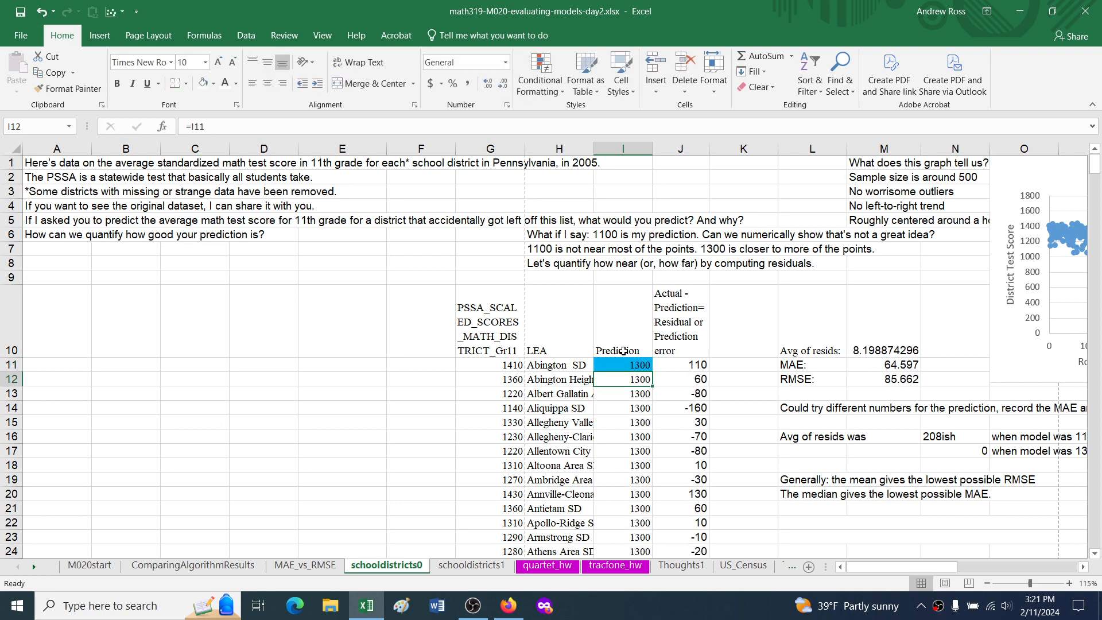
Step: Check the MAE and RMSE cells for the current prediction and read the note about automating with a What-If Data Table in L14
{"action": "left_click_drag", "start_coordinate": [856, 365], "coordinate": [860, 379]}
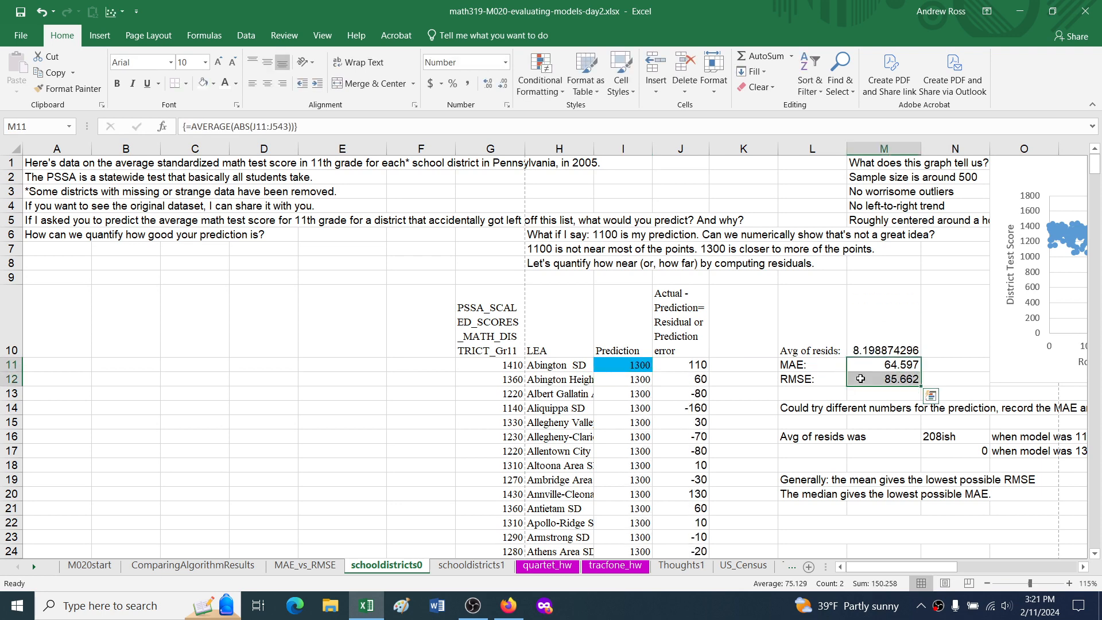
{"action": "left_click", "coordinate": [871, 378]}
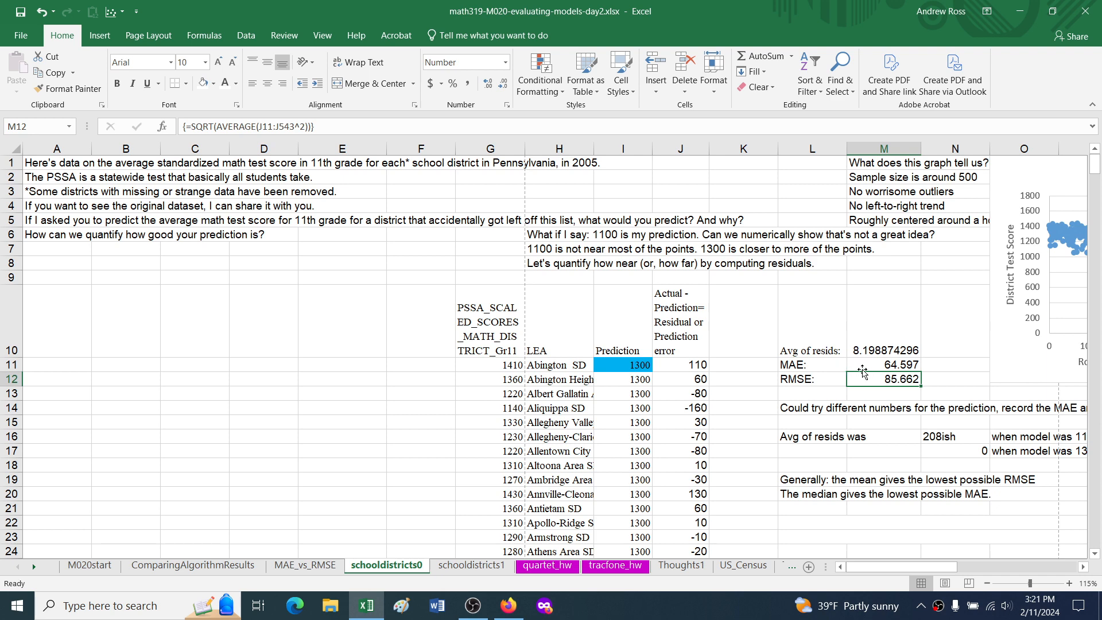
{"action": "left_click", "coordinate": [636, 365]}
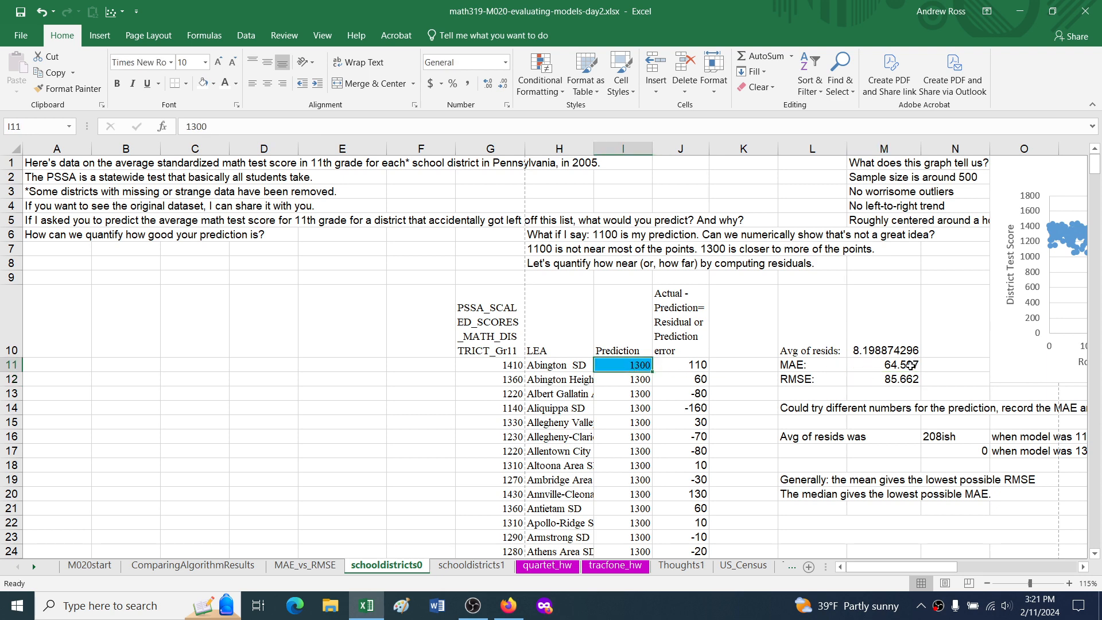
{"action": "left_click_drag", "start_coordinate": [911, 365], "coordinate": [910, 379]}
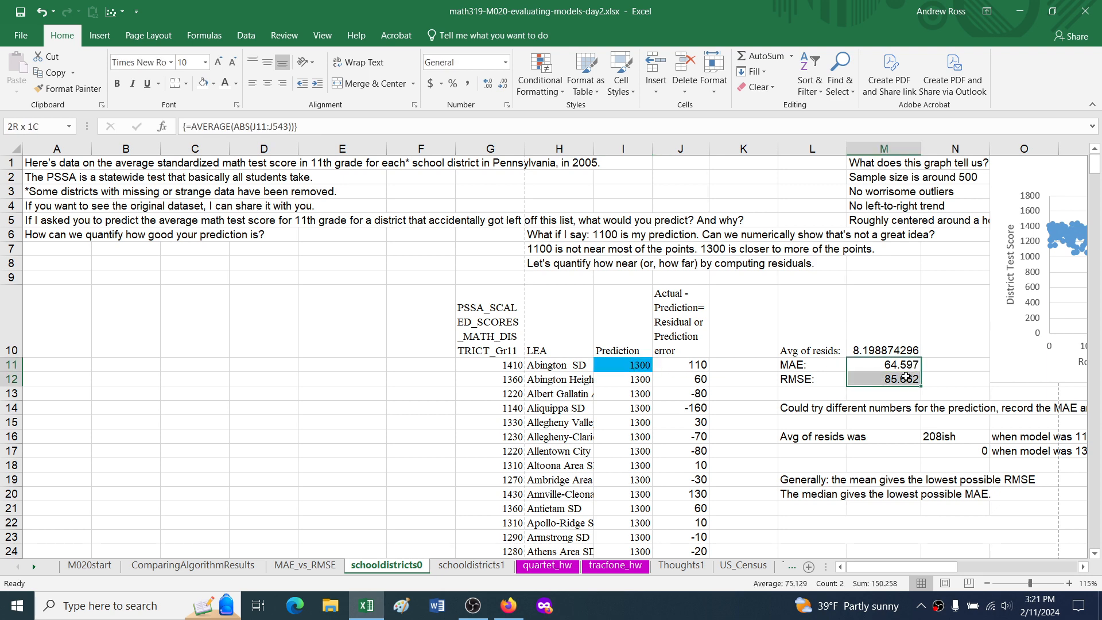
{"action": "double_click", "coordinate": [816, 408]}
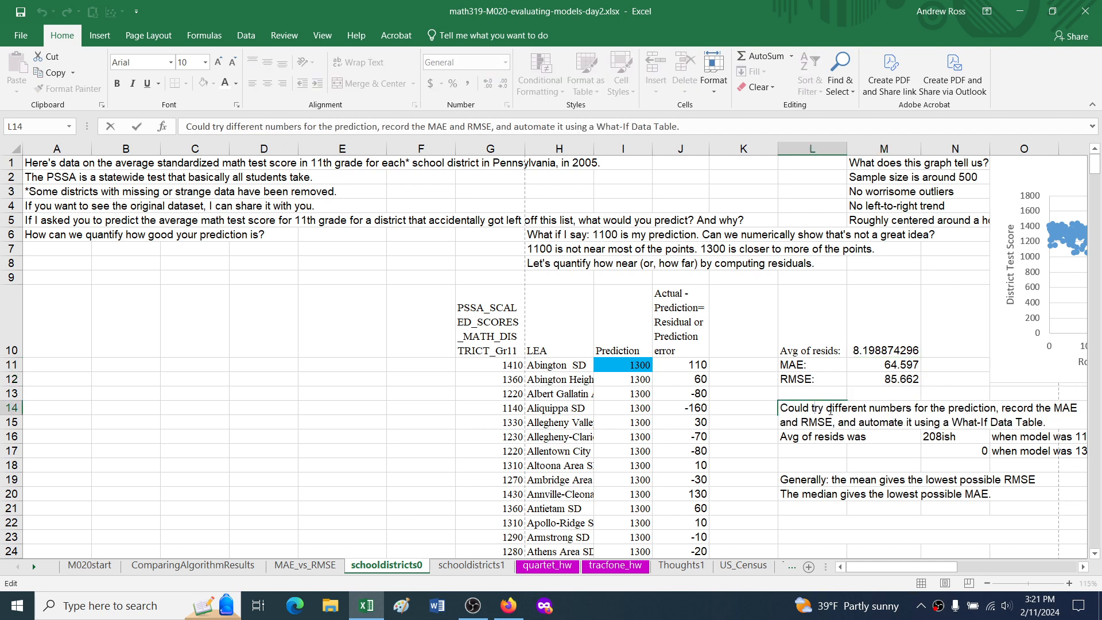
{"action": "key", "text": "Escape"}
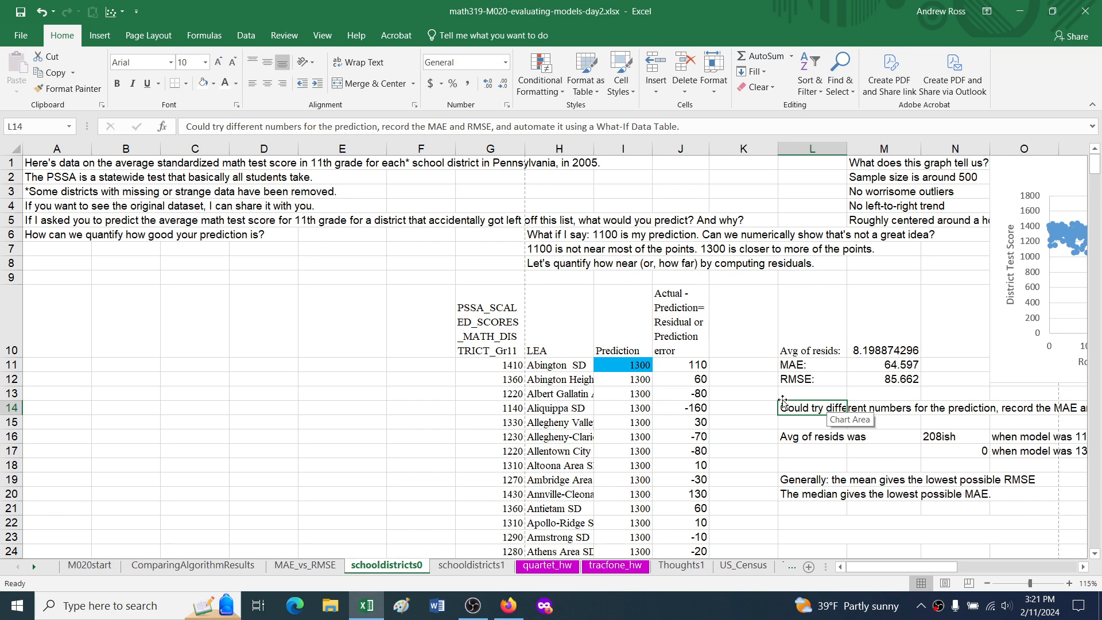
{"action": "left_click", "coordinate": [789, 395]}
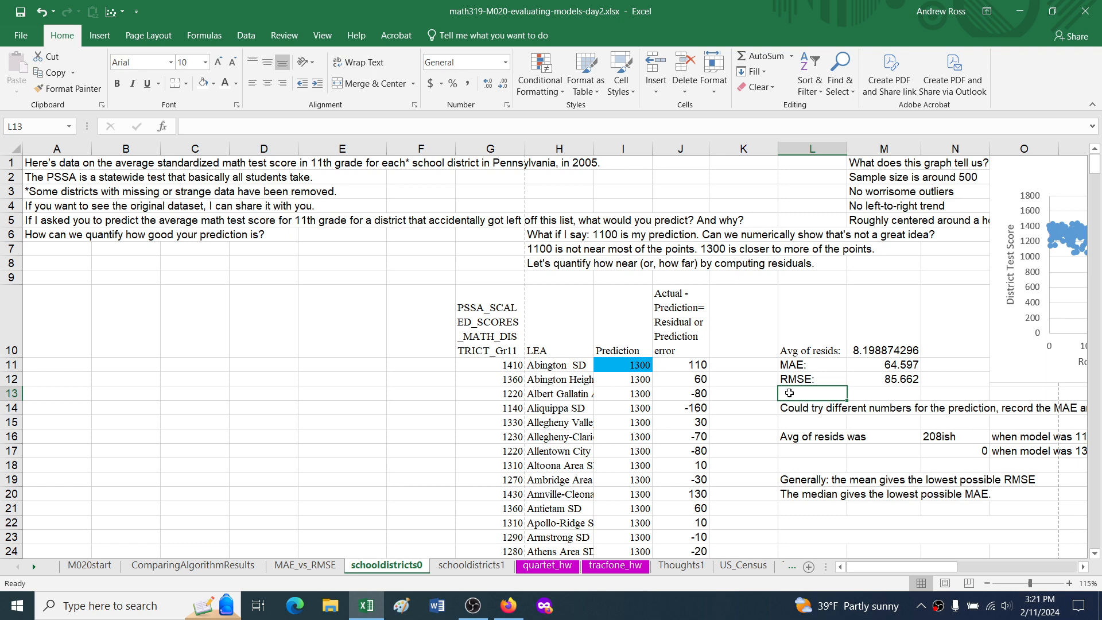
Step: Examine the list of trial predictions starting at L27 and the MAE and RMSE headings in row 25
{"action": "scroll", "coordinate": [789, 394], "scroll_direction": "down", "scroll_amount": 2}
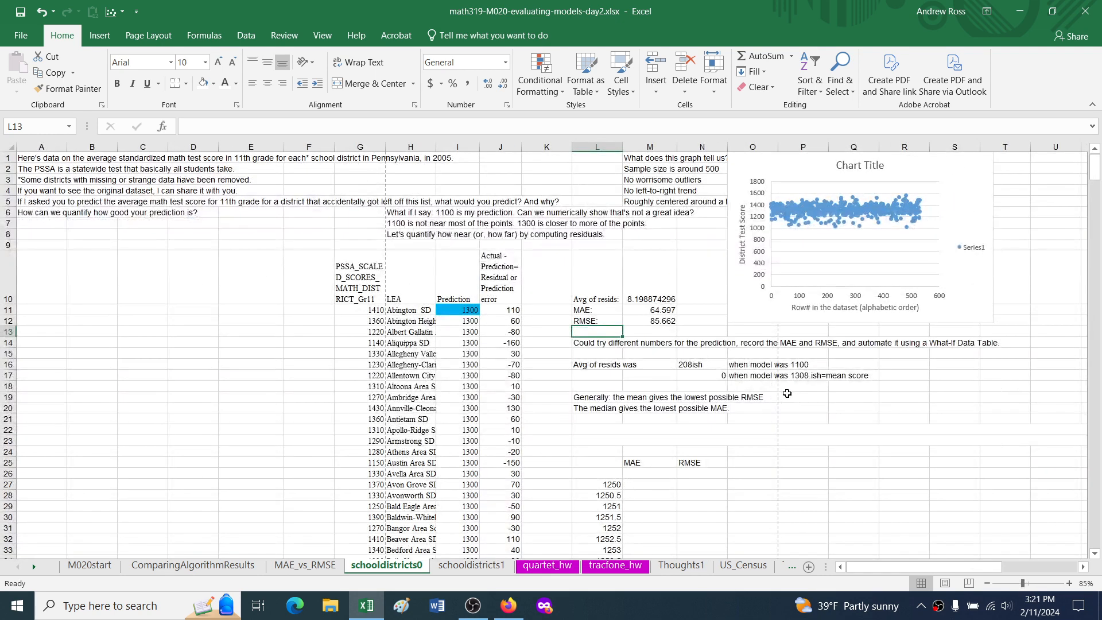
{"action": "left_click", "coordinate": [609, 486]}
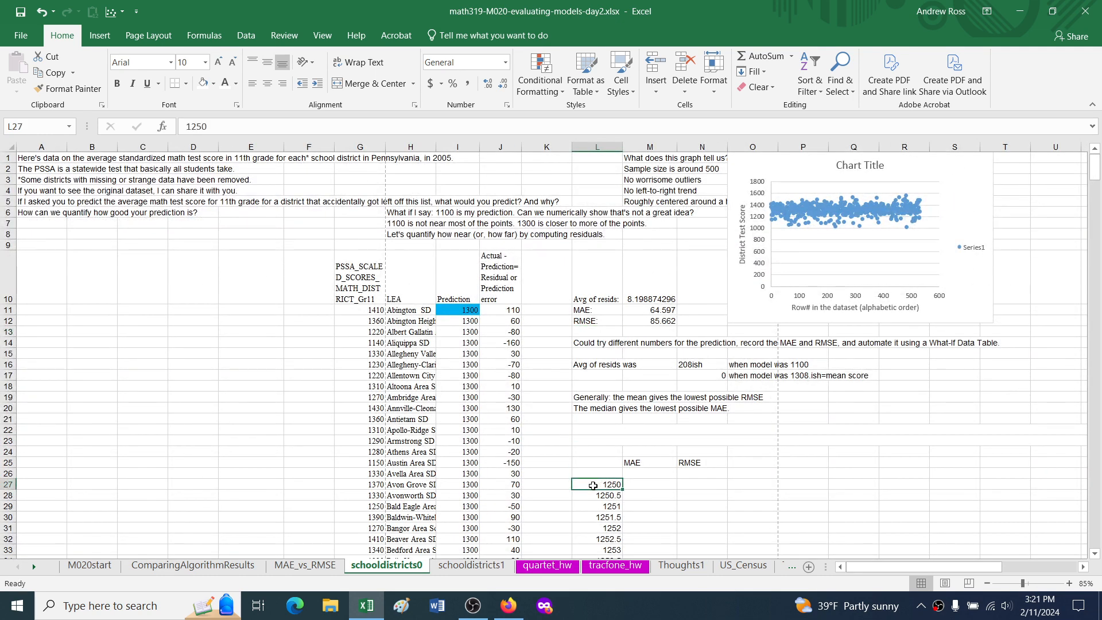
{"action": "left_click", "coordinate": [593, 494]}
{"action": "left_click", "coordinate": [595, 506]}
{"action": "left_click", "coordinate": [596, 517]}
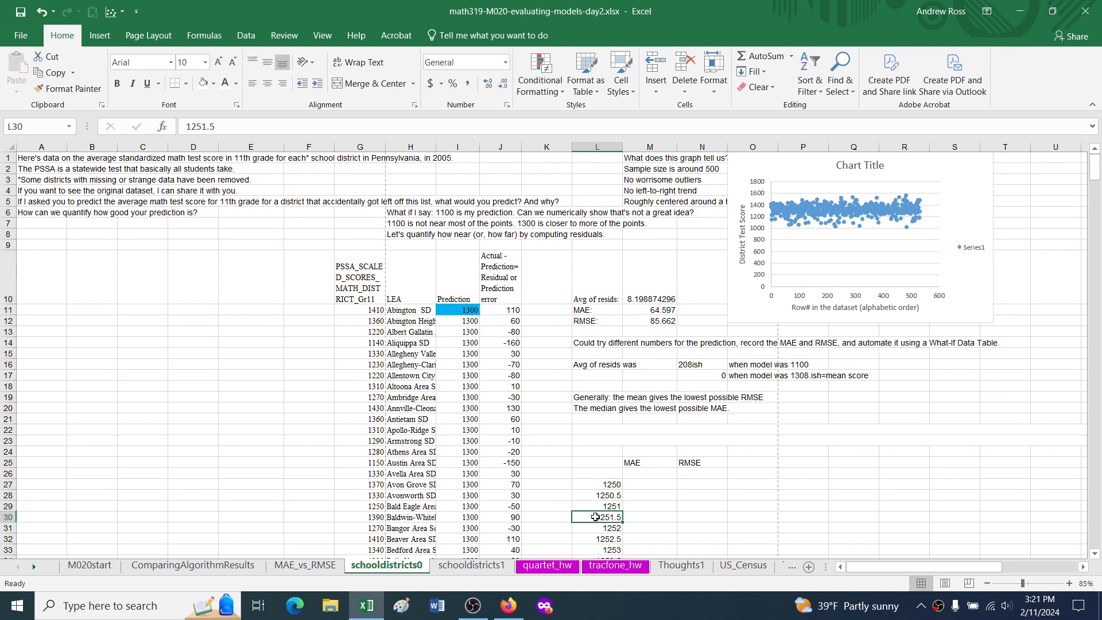
{"action": "left_click", "coordinate": [597, 527]}
{"action": "left_click", "coordinate": [598, 539]}
{"action": "left_click", "coordinate": [597, 484]}
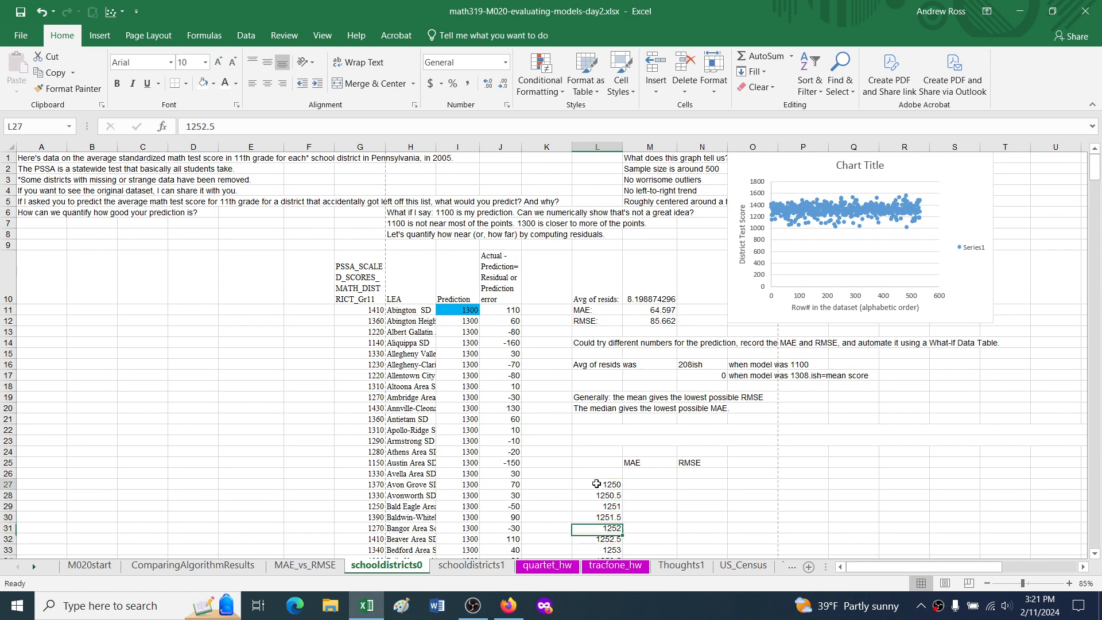
{"action": "left_click", "coordinate": [647, 464]}
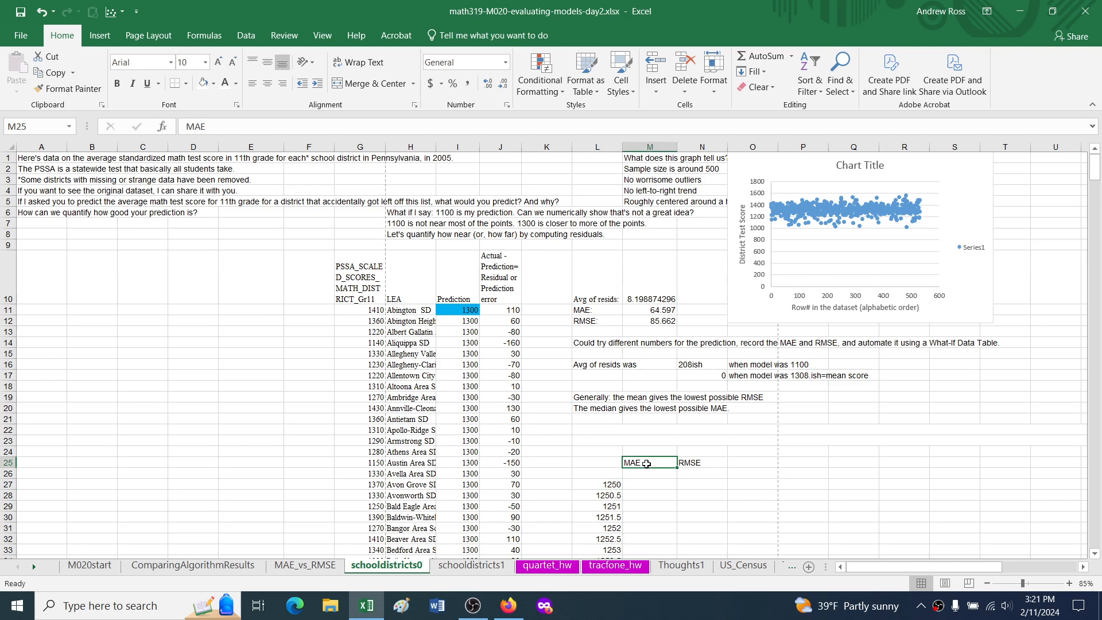
{"action": "left_click", "coordinate": [697, 464]}
Step: Link cell M26, under the MAE heading, to the computed MAE with the formula =M11
{"action": "left_click", "coordinate": [649, 475]}
{"action": "type", "text": "="}
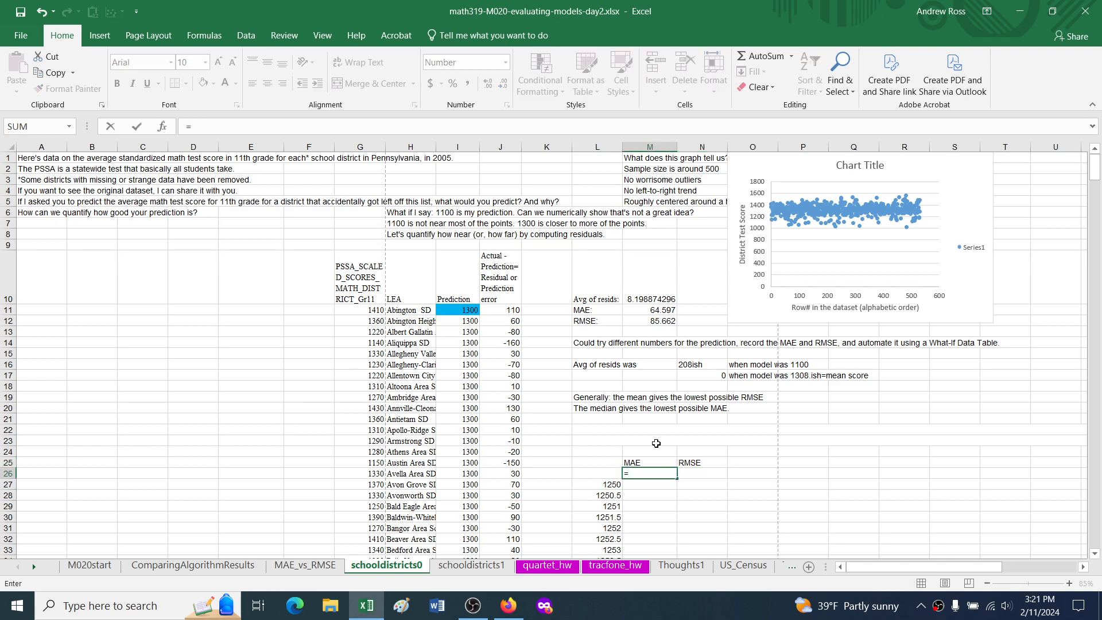
{"action": "left_click", "coordinate": [650, 310]}
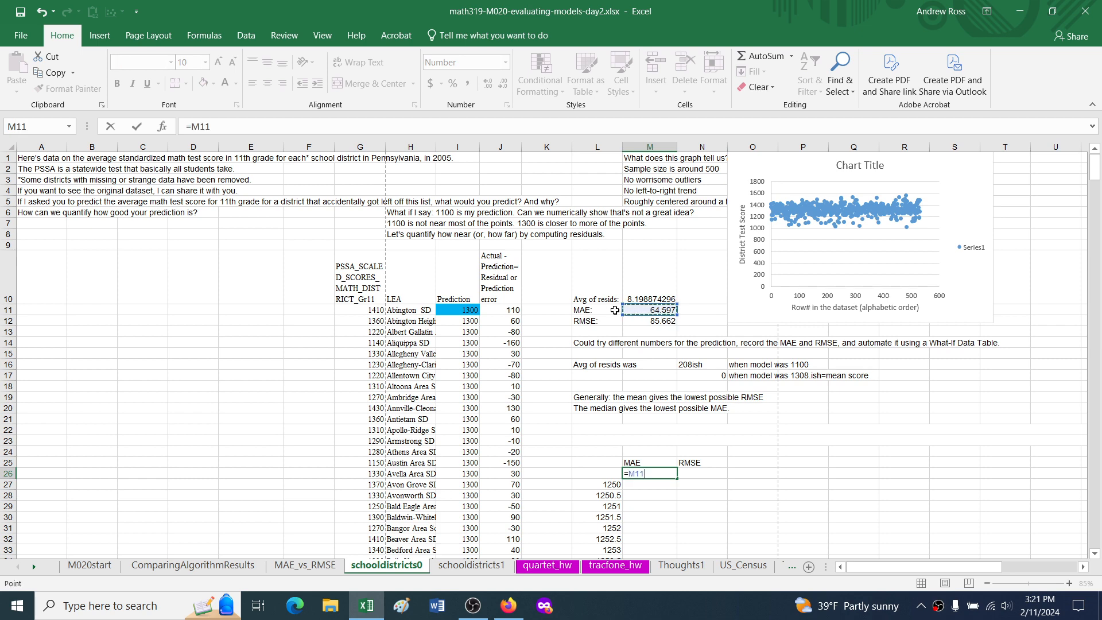
{"action": "key", "text": "Return"}
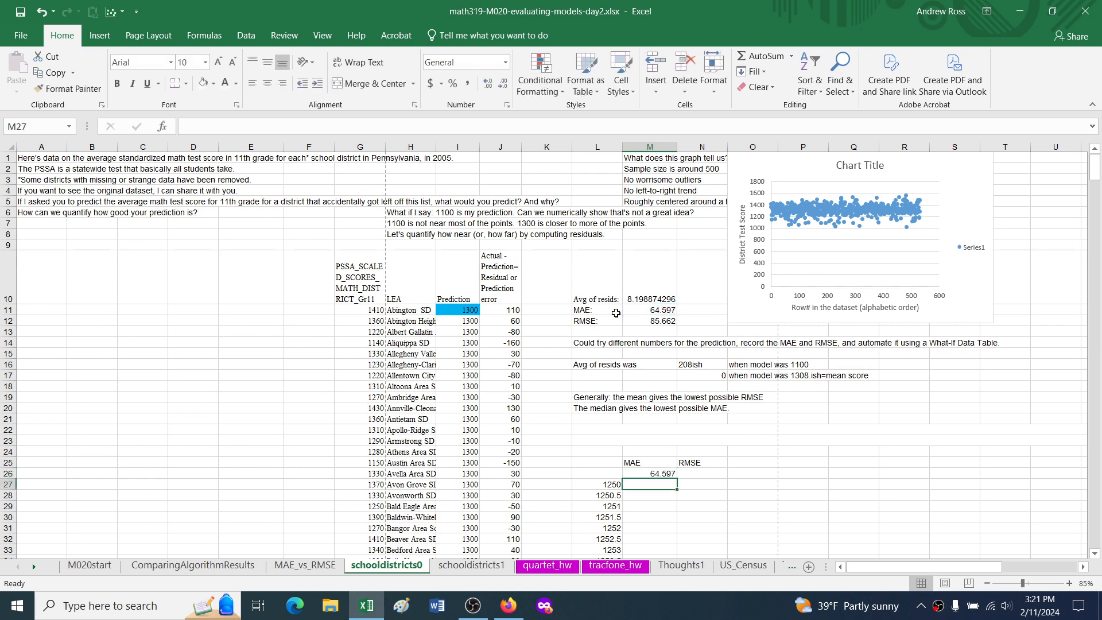
Step: Link cell N26, under the RMSE heading, to the computed RMSE with the formula =M12
{"action": "key", "text": "Up"}
{"action": "key", "text": "Right"}
{"action": "type", "text": "="}
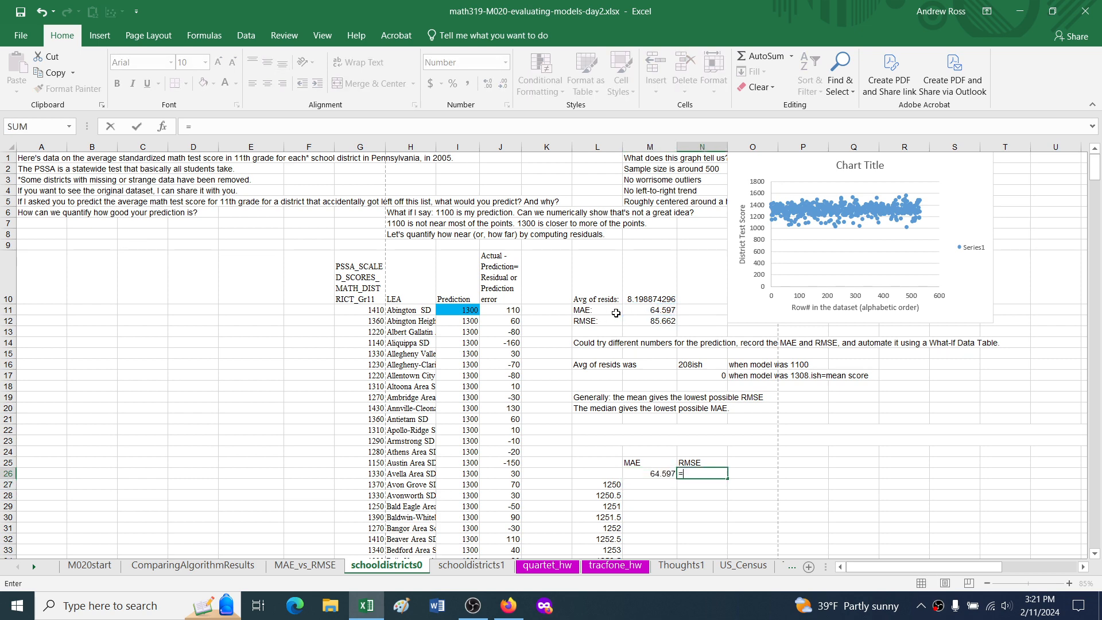
{"action": "left_click", "coordinate": [648, 319]}
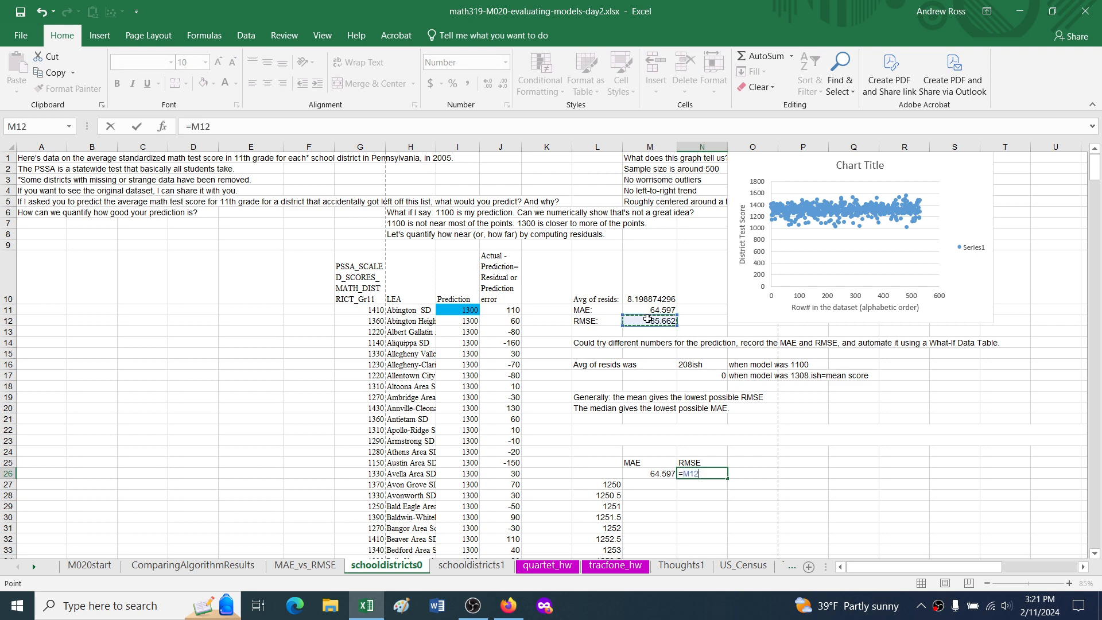
{"action": "key", "text": "Return"}
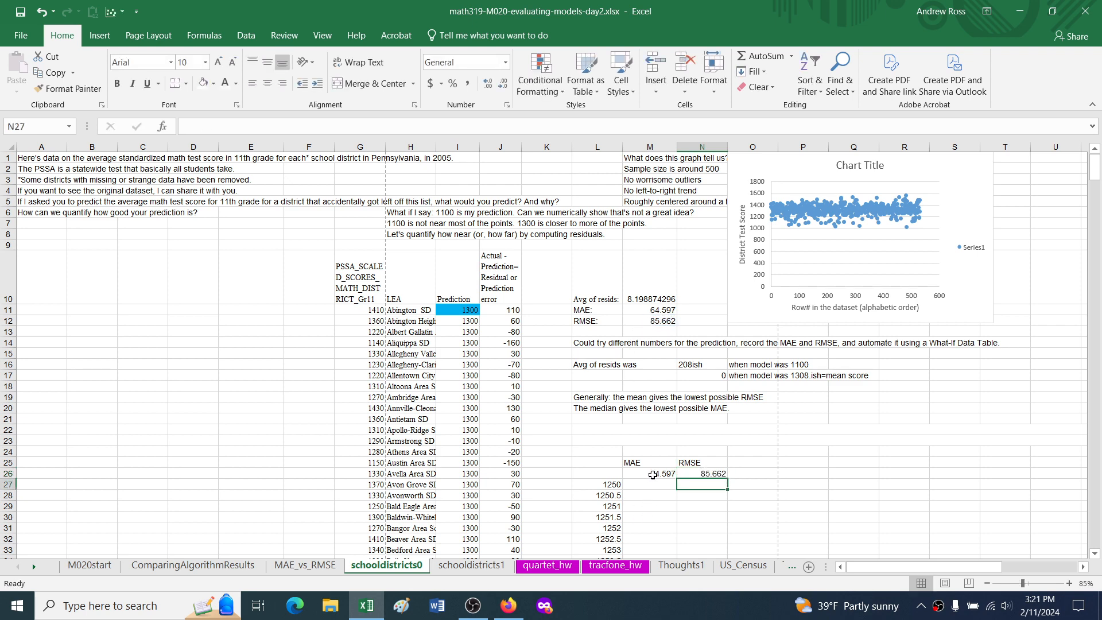
Step: Review how the prediction in I11 feeds column I, the MAE and RMSE cells, and the linked cells M26:N26
{"action": "left_click", "coordinate": [598, 484]}
{"action": "left_click", "coordinate": [456, 308]}
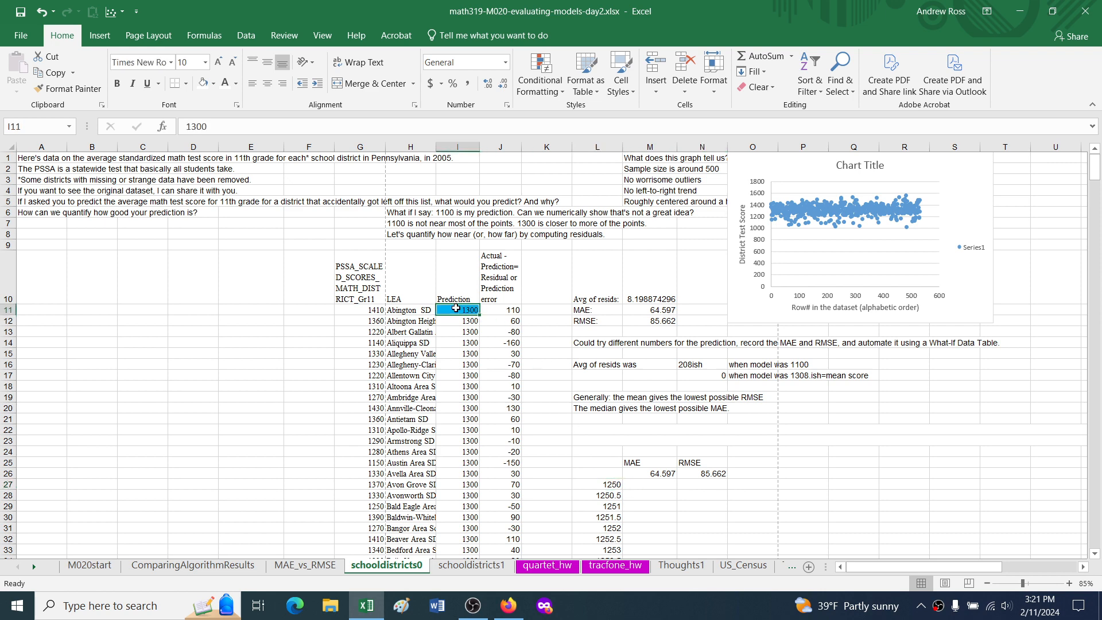
{"action": "left_click_drag", "start_coordinate": [457, 323], "coordinate": [468, 529]}
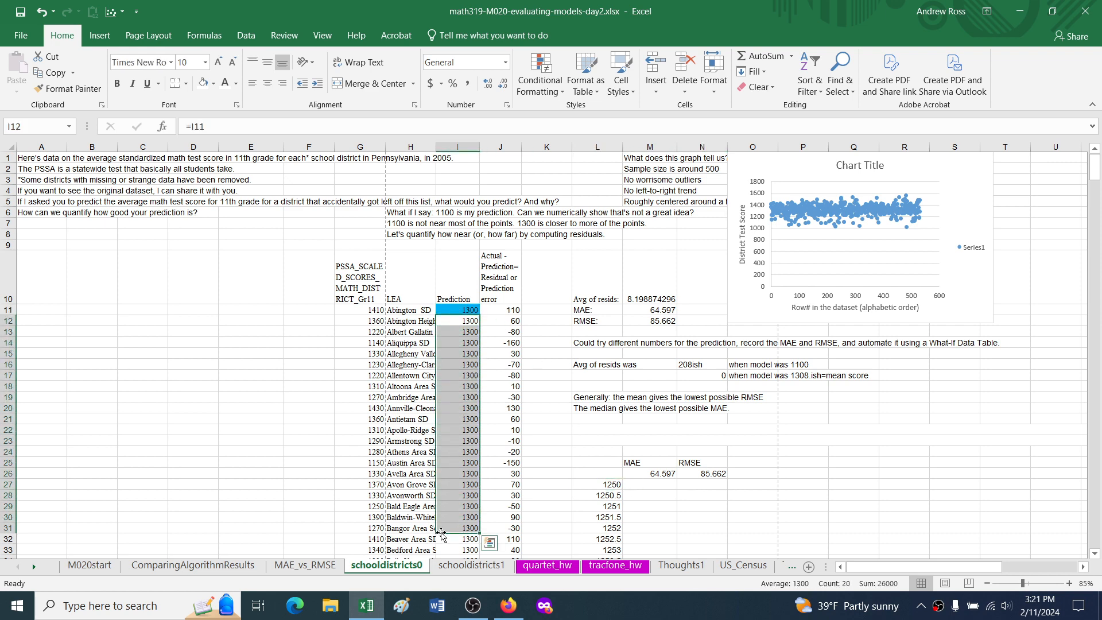
{"action": "left_click", "coordinate": [653, 310]}
{"action": "left_click", "coordinate": [654, 321]}
{"action": "left_click", "coordinate": [659, 473]}
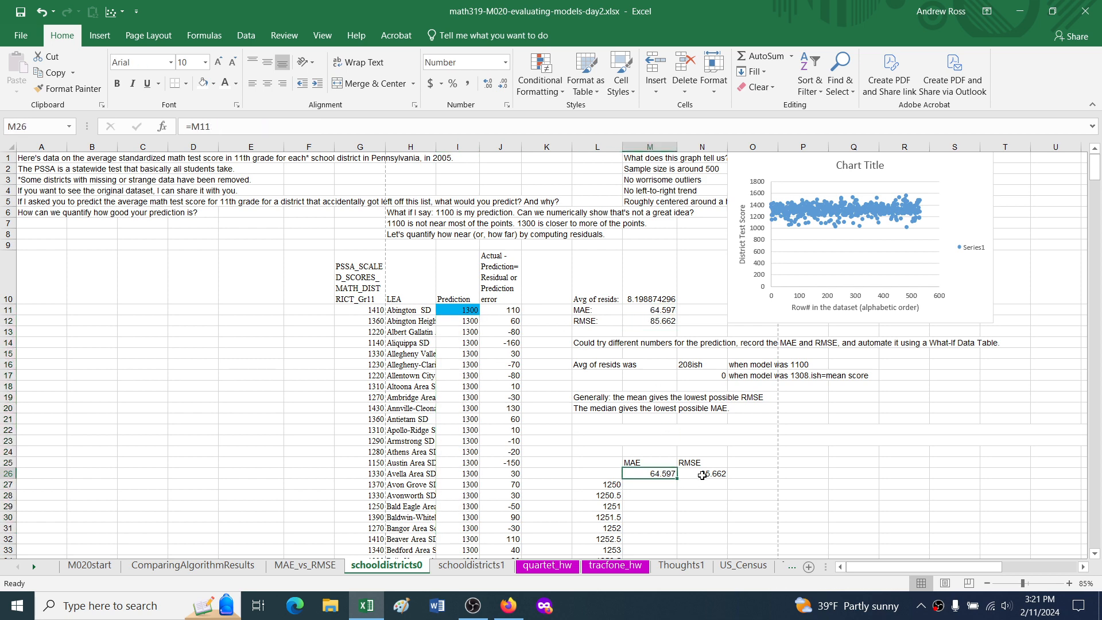
{"action": "left_click", "coordinate": [684, 475]}
{"action": "left_click_drag", "start_coordinate": [653, 474], "coordinate": [692, 474]}
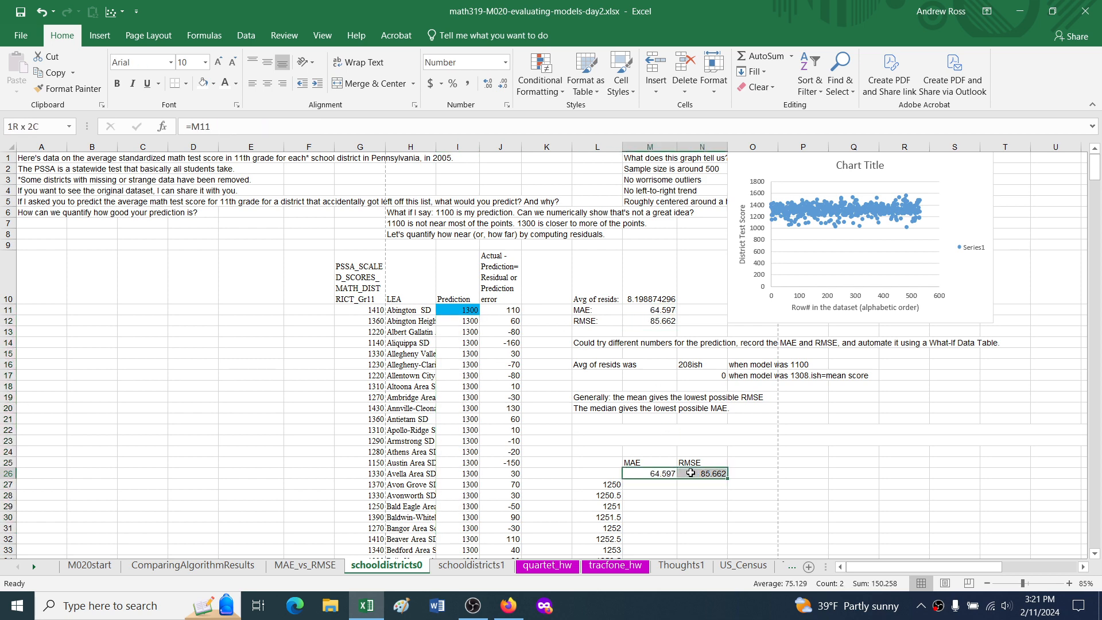
Step: Examine the data table's layout, including the first trial predictions, the linked row 26 and the blank corner cell L26
{"action": "left_click_drag", "start_coordinate": [613, 506], "coordinate": [697, 503]}
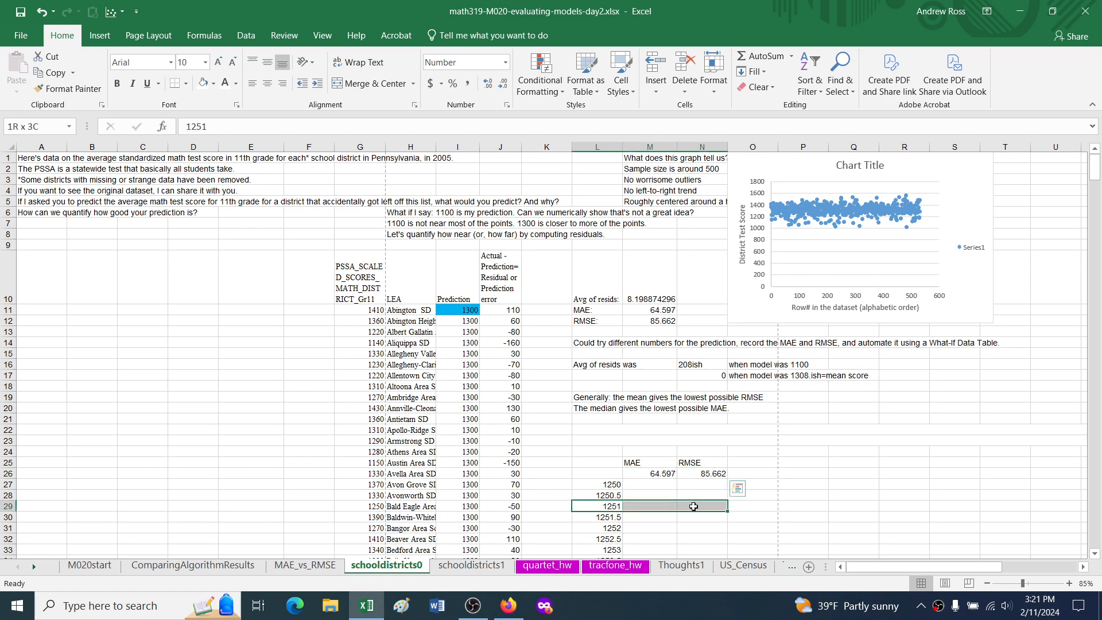
{"action": "left_click", "coordinate": [610, 483]}
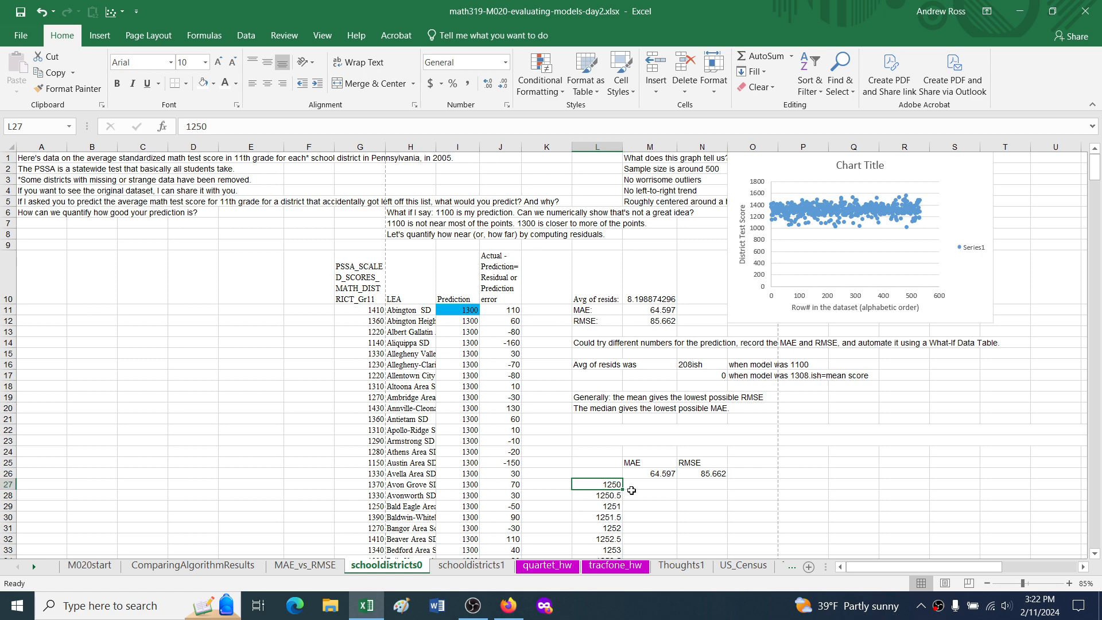
{"action": "left_click", "coordinate": [606, 472]}
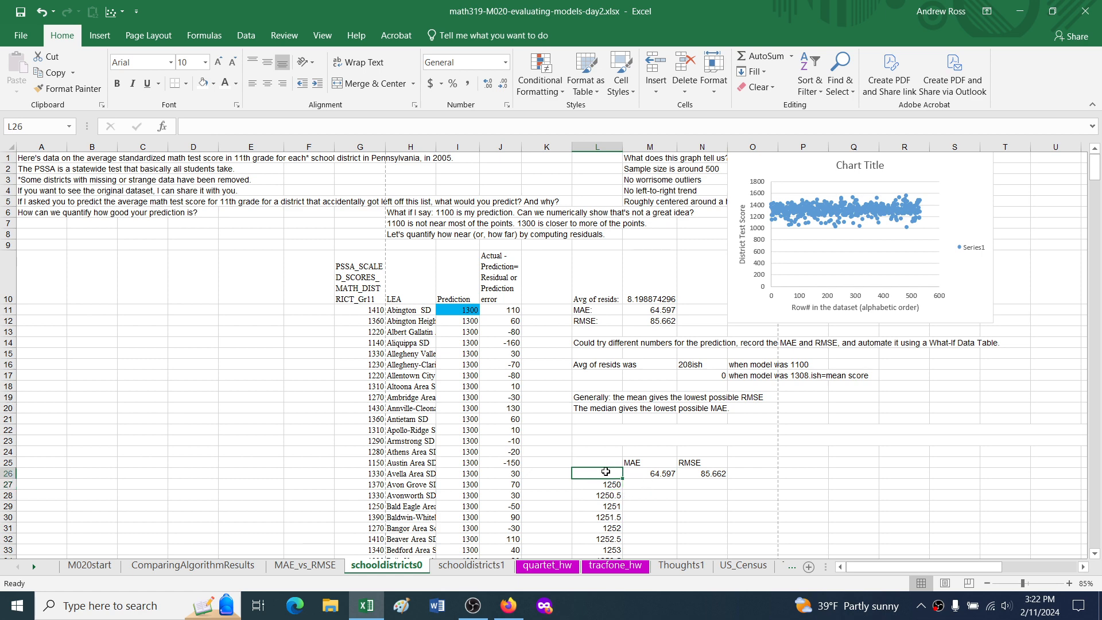
{"action": "key", "text": "shift+Right"}
{"action": "key", "text": "shift+Right"}
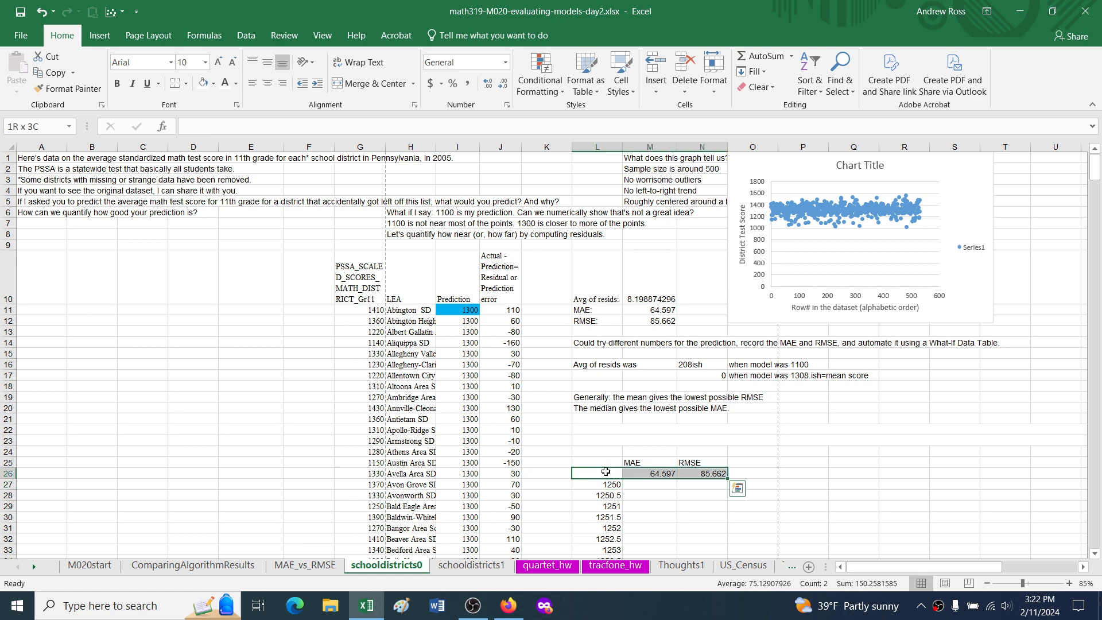
{"action": "left_click", "coordinate": [597, 472]}
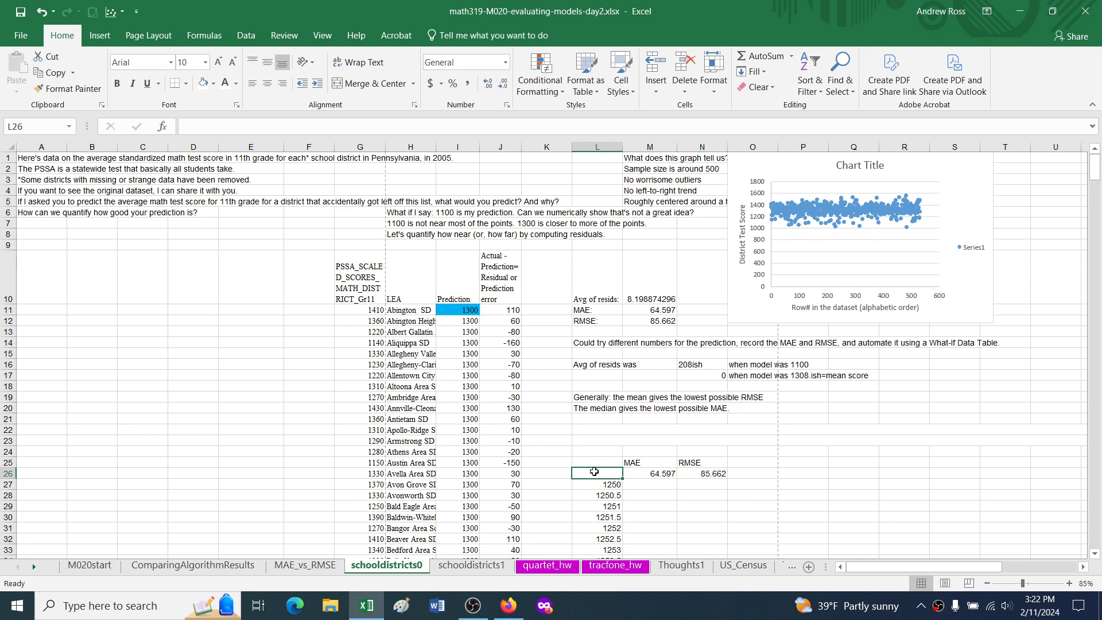
Step: Look over the first trial predictions in column L beneath the blank corner cell L26
{"action": "key", "text": "Down"}
{"action": "key", "text": "Down"}
{"action": "key", "text": "Down"}
{"action": "key", "text": "Up"}
{"action": "key", "text": "Up"}
{"action": "key", "text": "Up"}
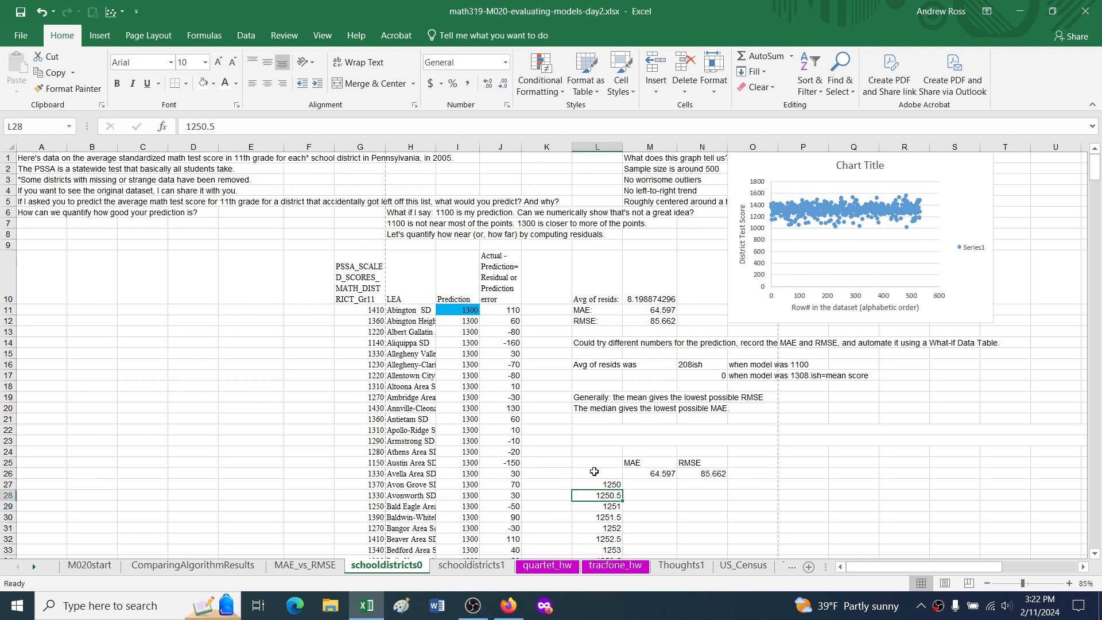
{"action": "key", "text": "Down"}
{"action": "key", "text": "Up"}
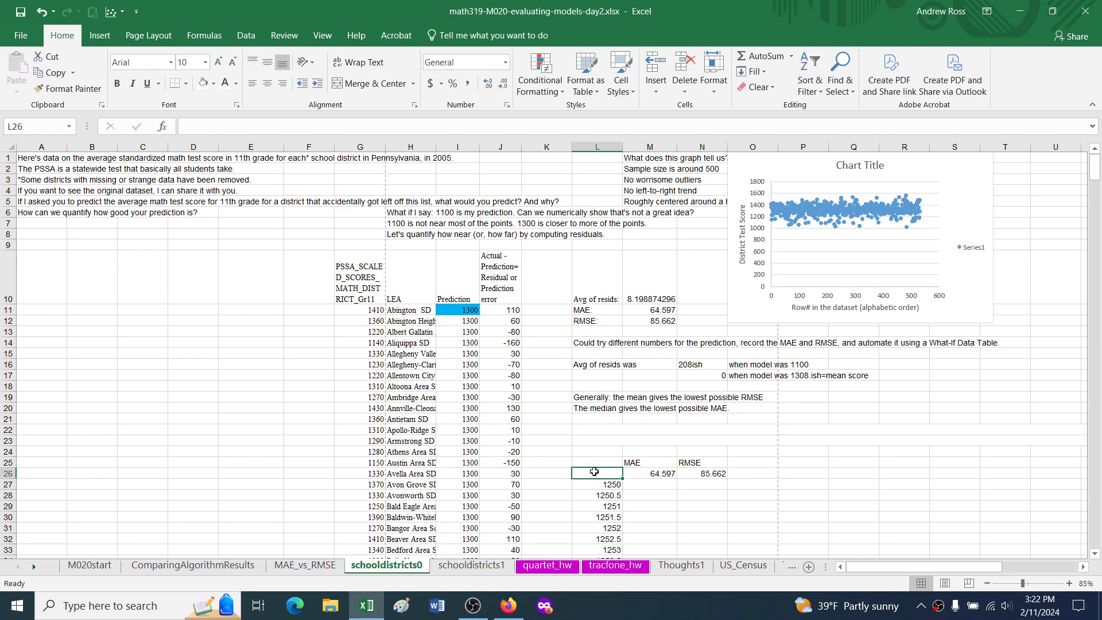
{"action": "key", "text": "Down"}
{"action": "key", "text": "Down"}
{"action": "key", "text": "Up"}
{"action": "key", "text": "Up"}
Step: Create a What-If Data Table over L26:N227 with the prediction cell I11 as its column input cell
{"action": "key", "text": "Right"}
{"action": "key", "text": "shift+Right"}
{"action": "key", "text": "Left"}
{"action": "key", "text": "shift+Right"}
{"action": "key", "text": "shift+Right"}
{"action": "key", "text": "ctrl+shift+Down"}
{"action": "key", "text": "ctrl+shift+Down"}
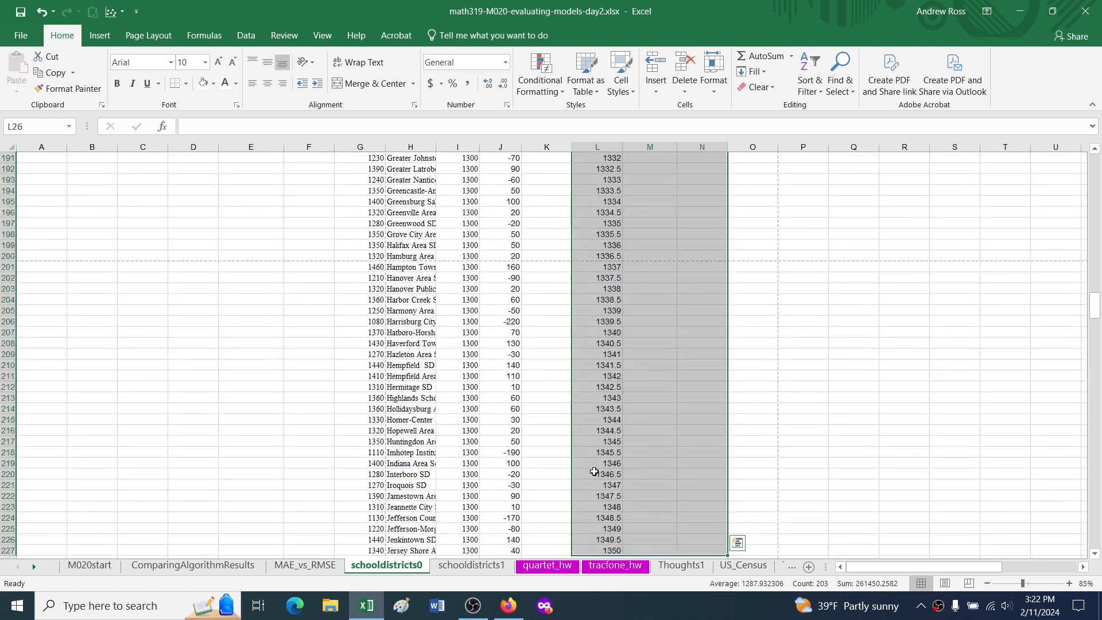
{"action": "left_click_drag", "start_coordinate": [1096, 307], "coordinate": [1053, 153]}
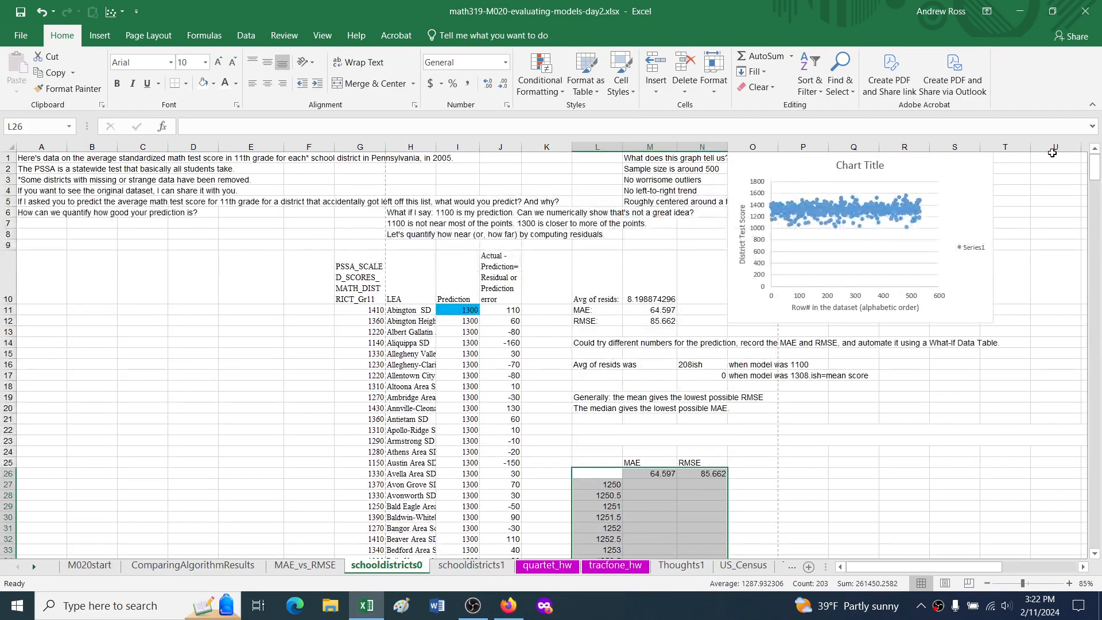
{"action": "left_click", "coordinate": [252, 36]}
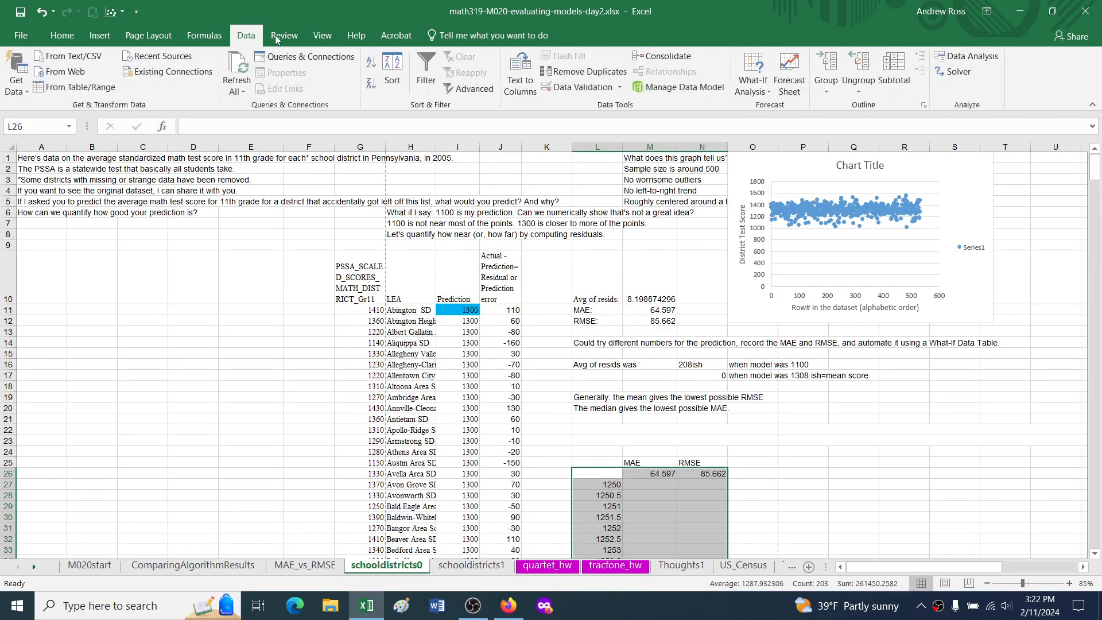
{"action": "left_click", "coordinate": [757, 81]}
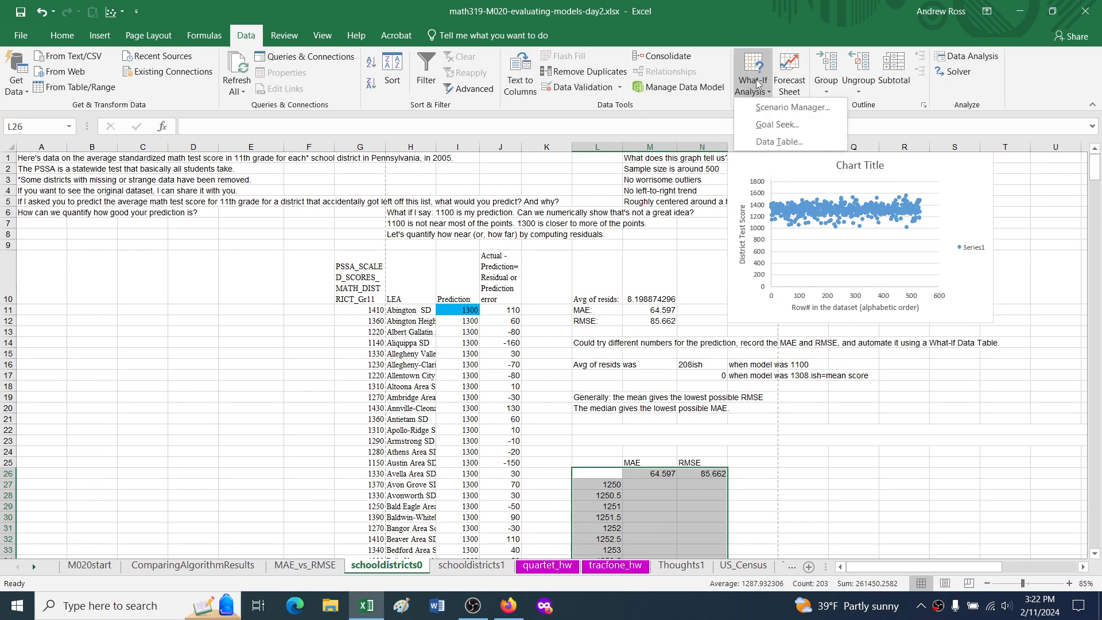
{"action": "left_click", "coordinate": [760, 143]}
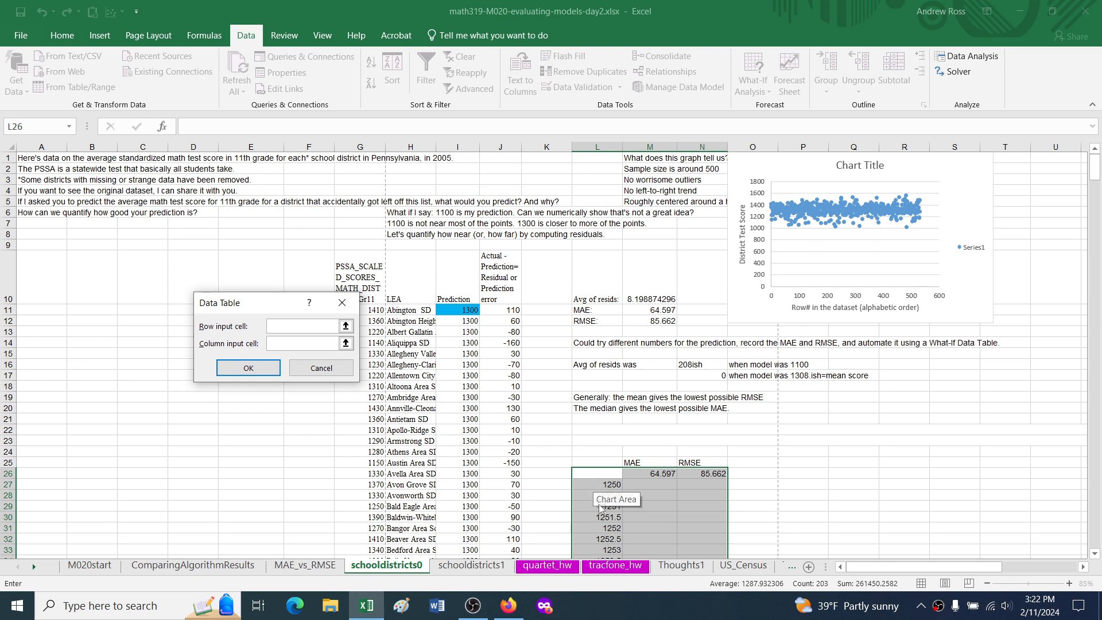
{"action": "left_click", "coordinate": [299, 342]}
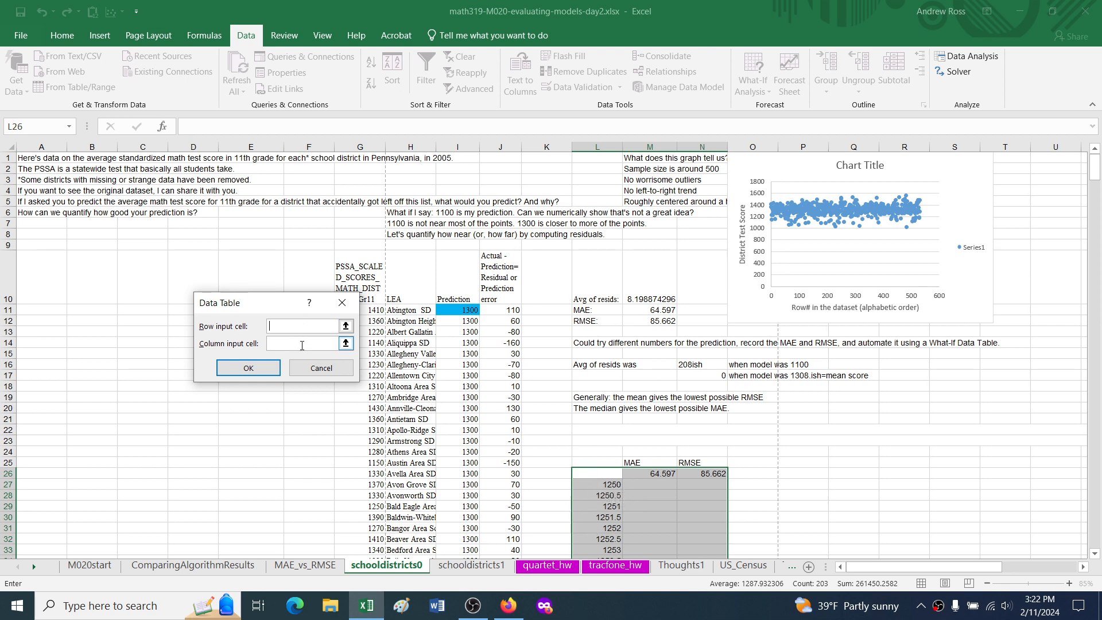
{"action": "left_click", "coordinate": [468, 310]}
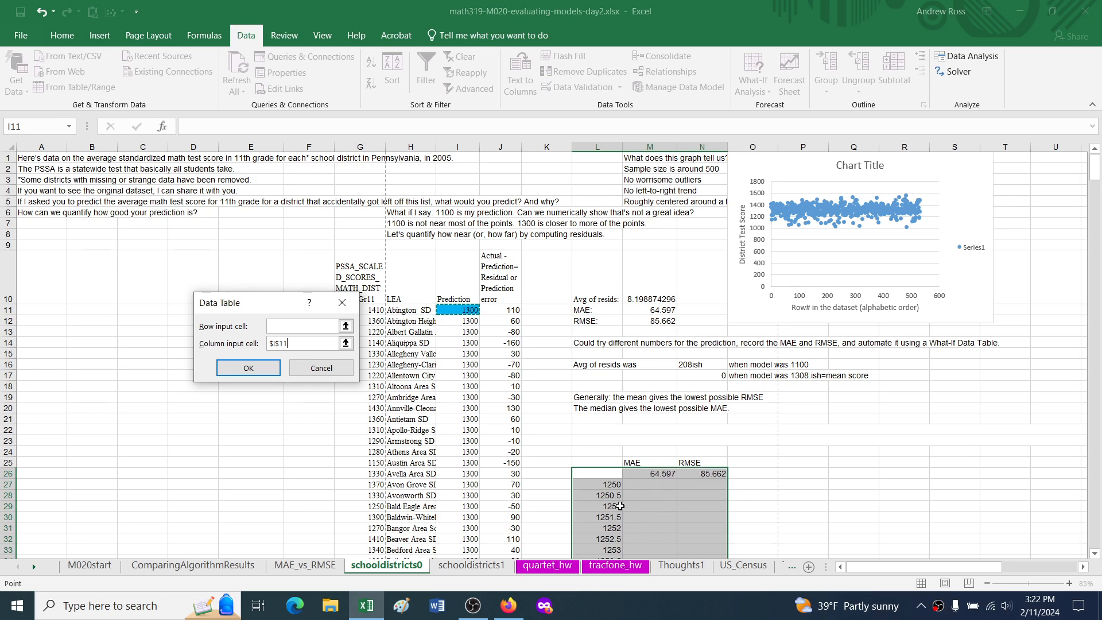
{"action": "left_click", "coordinate": [261, 368]}
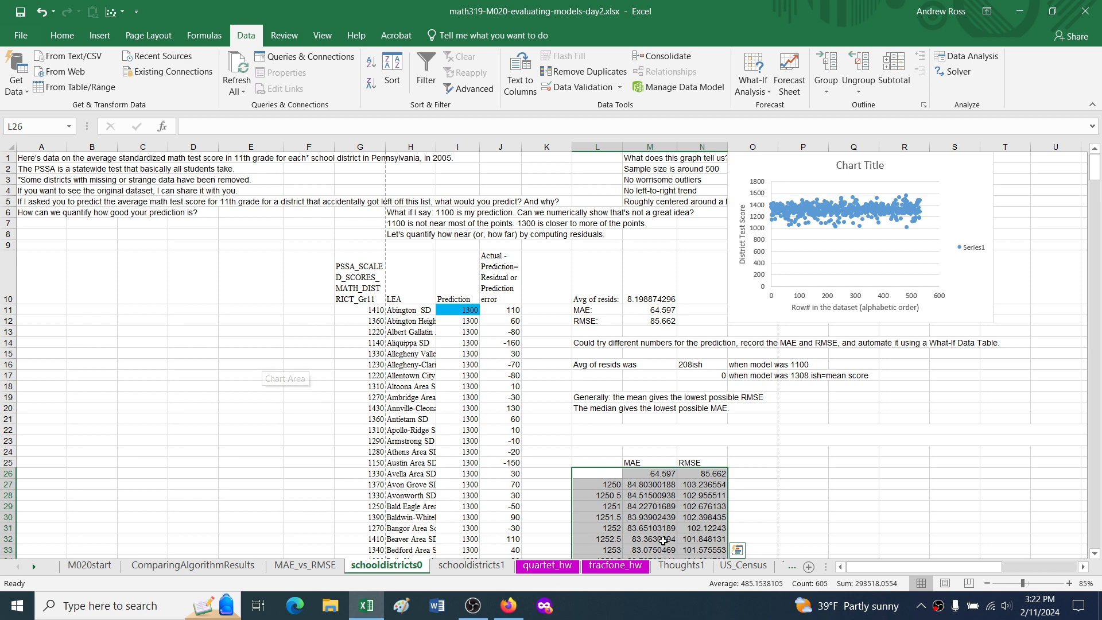
Step: Plot the trial predictions with their MAE and RMSE results in L27:N227 as a scatter chart with straight lines and markers
{"action": "scroll", "coordinate": [659, 504], "scroll_direction": "down", "scroll_amount": 1}
{"action": "scroll", "coordinate": [658, 504], "scroll_direction": "down", "scroll_amount": 2}
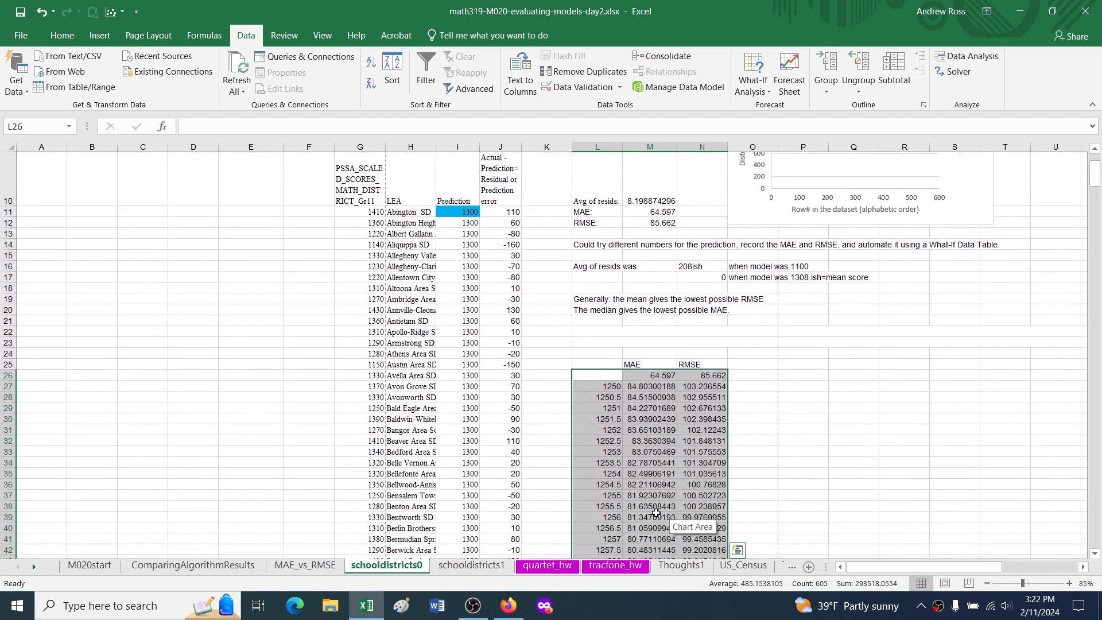
{"action": "scroll", "coordinate": [656, 513], "scroll_direction": "up", "scroll_amount": 1}
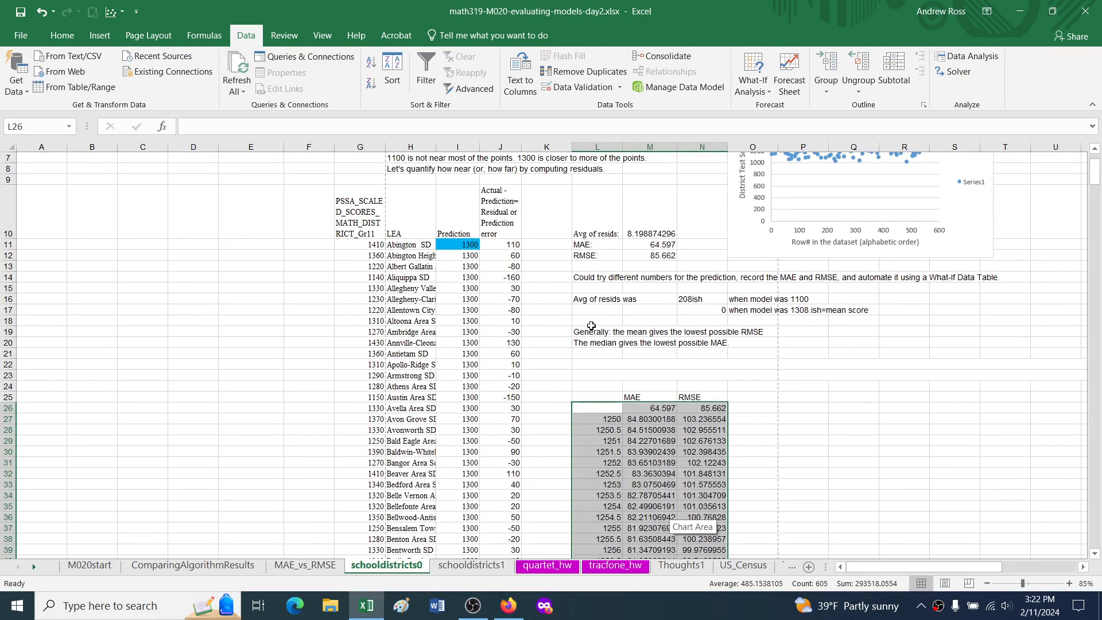
{"action": "left_click", "coordinate": [610, 420]}
{"action": "left_click_drag", "start_coordinate": [628, 398], "coordinate": [712, 409]}
{"action": "left_click", "coordinate": [605, 421]}
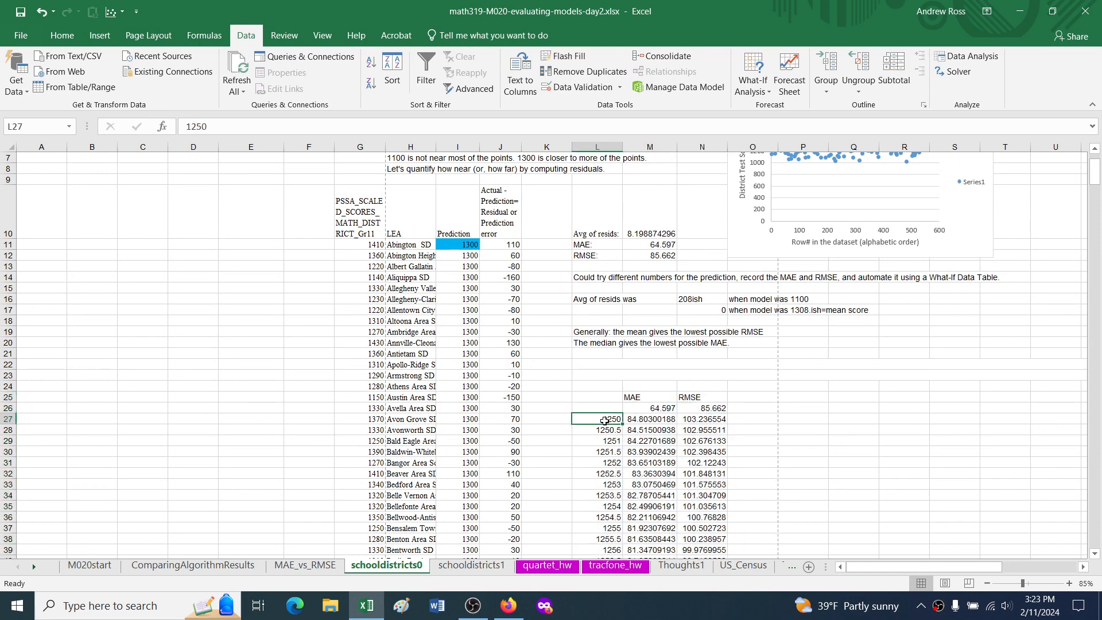
{"action": "key", "text": "shift+Right"}
{"action": "key", "text": "shift+Right"}
{"action": "key", "text": "ctrl+shift+Down"}
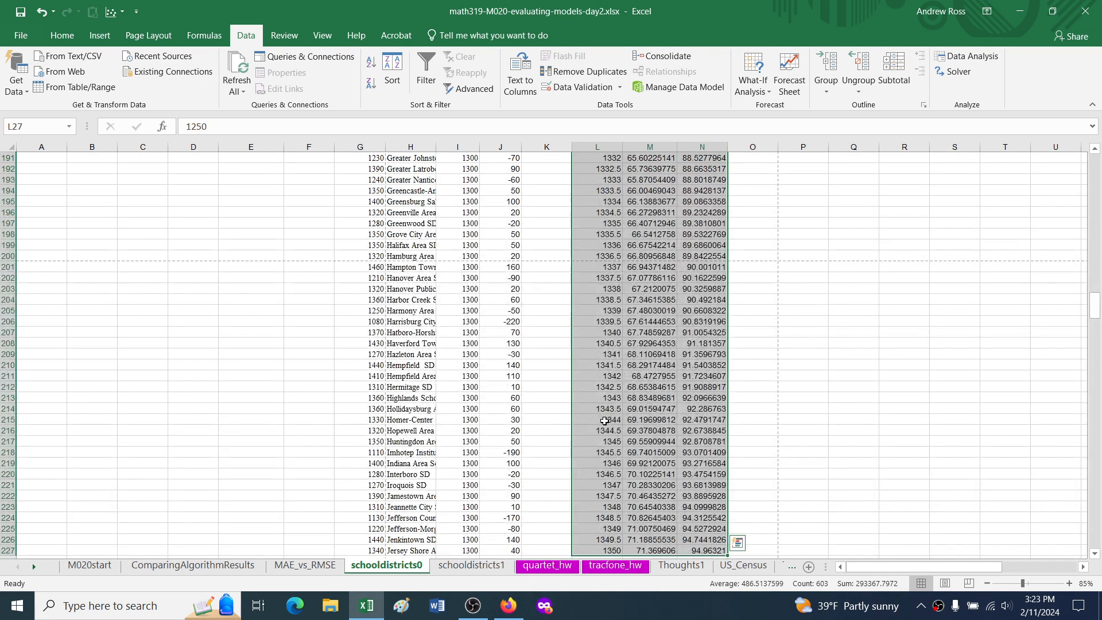
{"action": "left_click", "coordinate": [115, 11]}
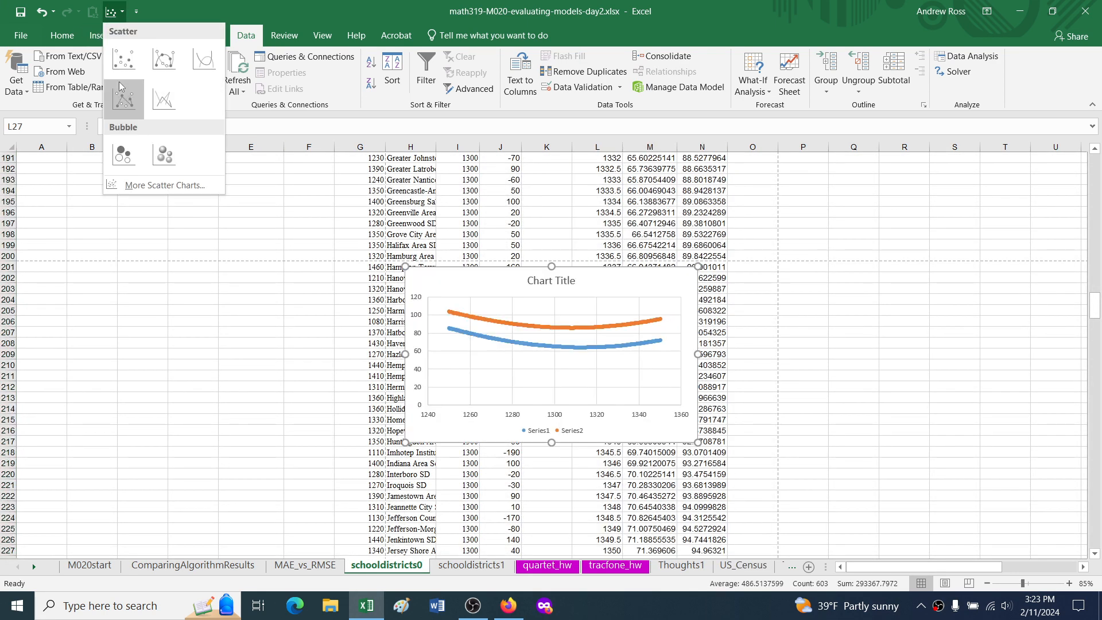
{"action": "left_click", "coordinate": [127, 99]}
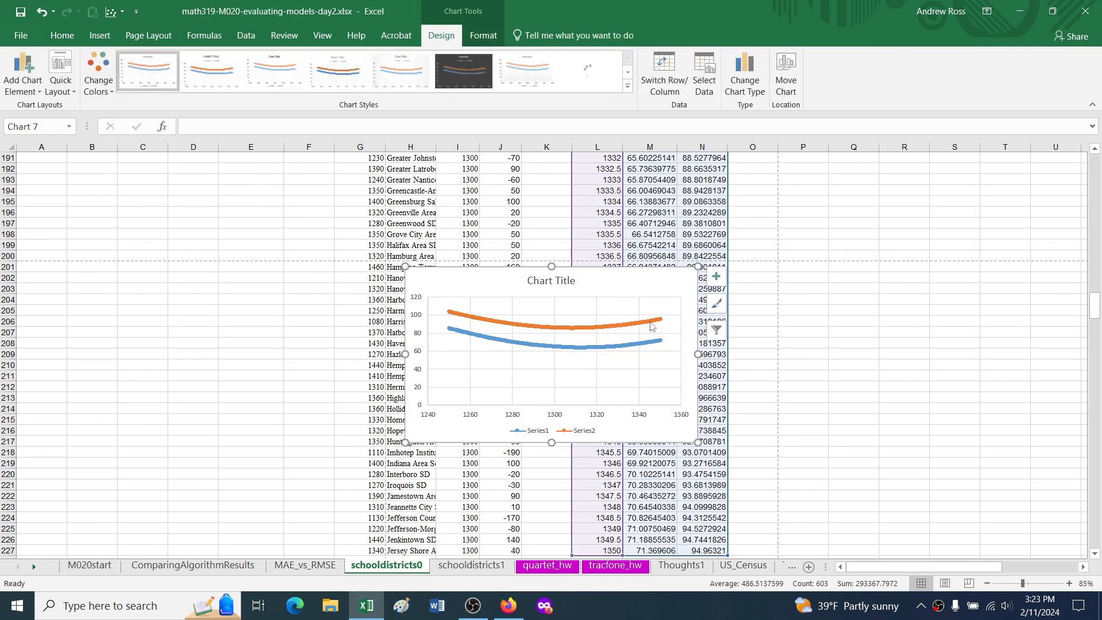
Step: Set the new chart's horizontal axis bounds to a minimum of 1290 and a maximum of 1320
{"action": "scroll", "coordinate": [594, 359], "scroll_direction": "up", "scroll_amount": 5, "text": "ctrl"}
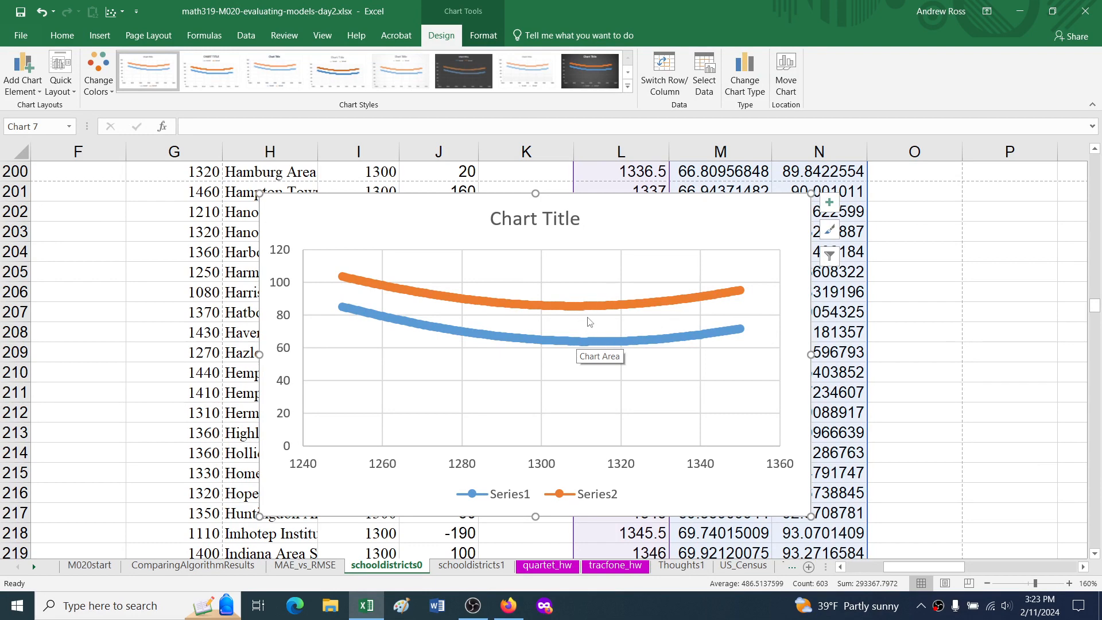
{"action": "scroll", "coordinate": [572, 312], "scroll_direction": "up", "scroll_amount": 2}
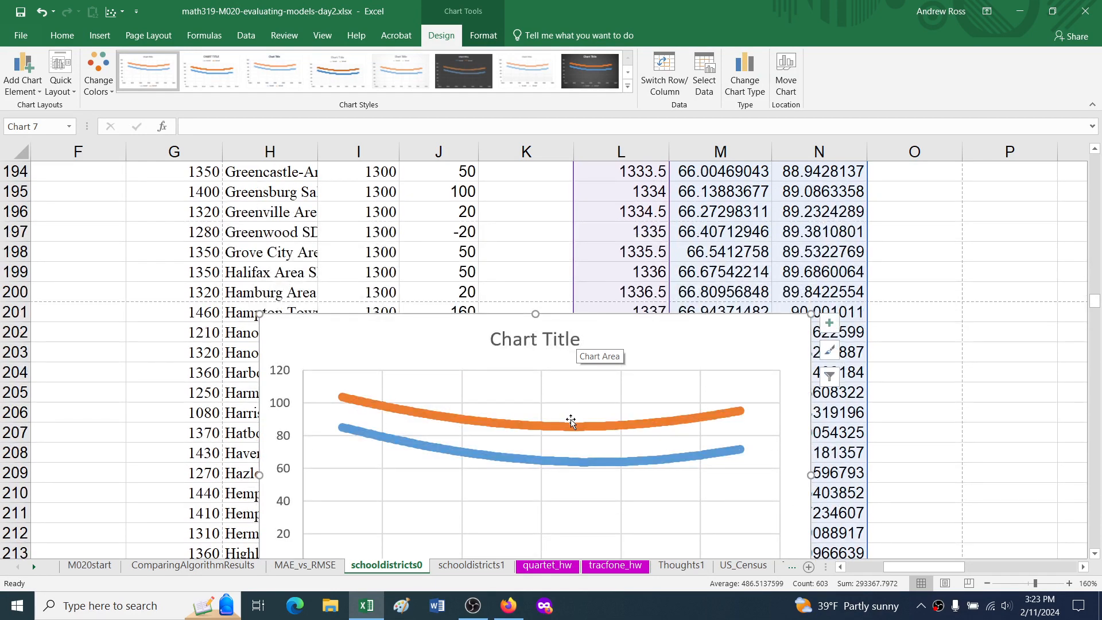
{"action": "scroll", "coordinate": [577, 426], "scroll_direction": "down", "scroll_amount": 2}
{"action": "scroll", "coordinate": [573, 414], "scroll_direction": "up", "scroll_amount": 1}
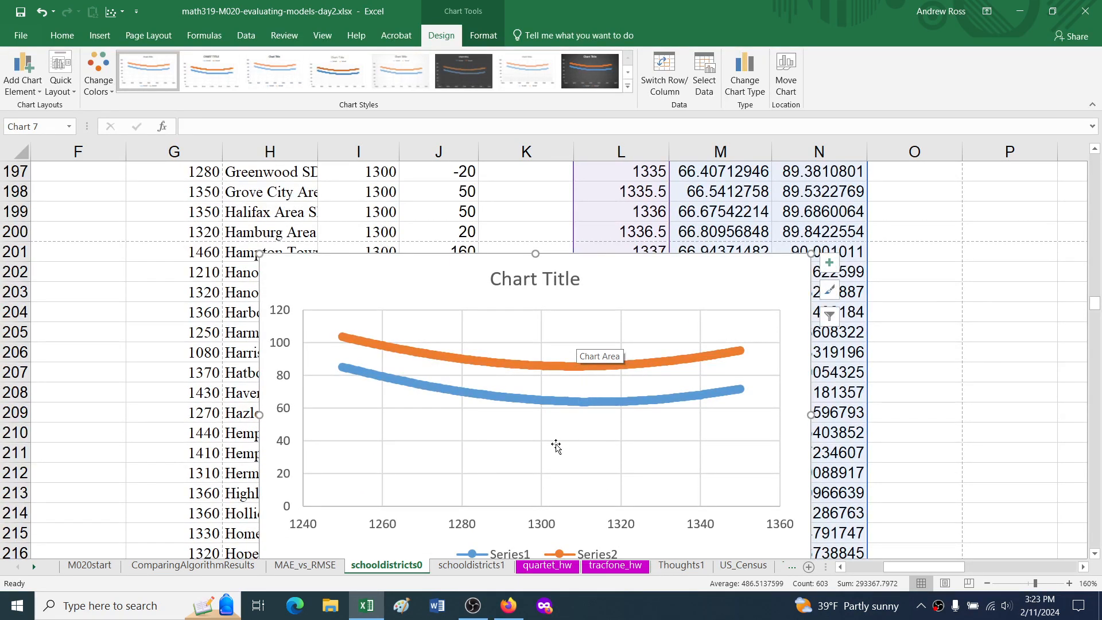
{"action": "left_click", "coordinate": [544, 528]}
{"action": "double_click", "coordinate": [544, 527]}
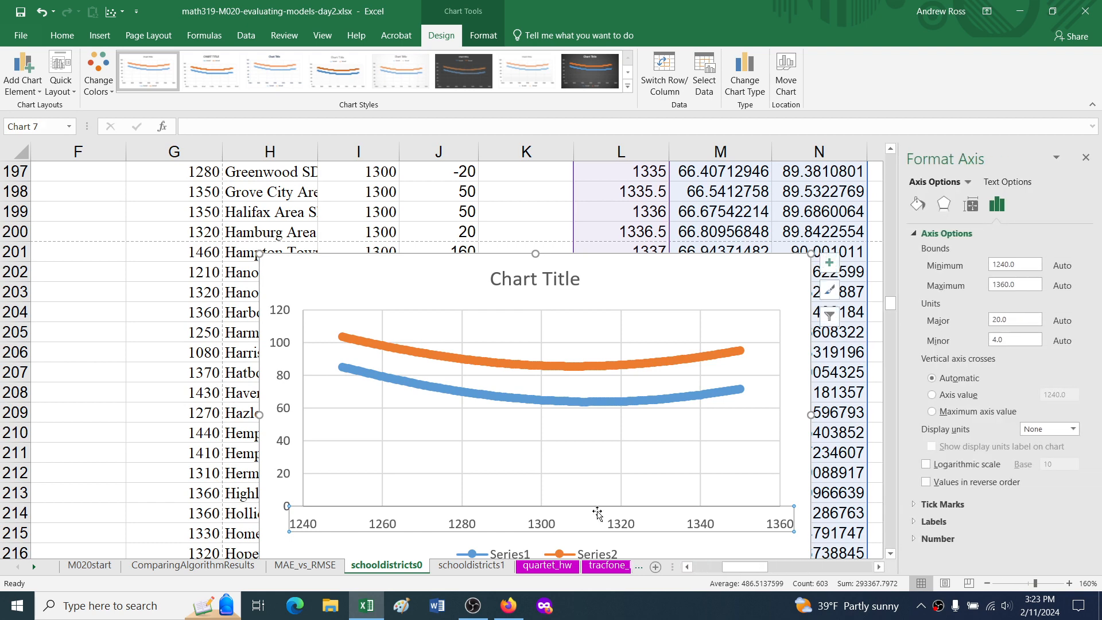
{"action": "left_click", "coordinate": [1014, 263]}
{"action": "type", "text": "1290"}
{"action": "key", "text": "Return"}
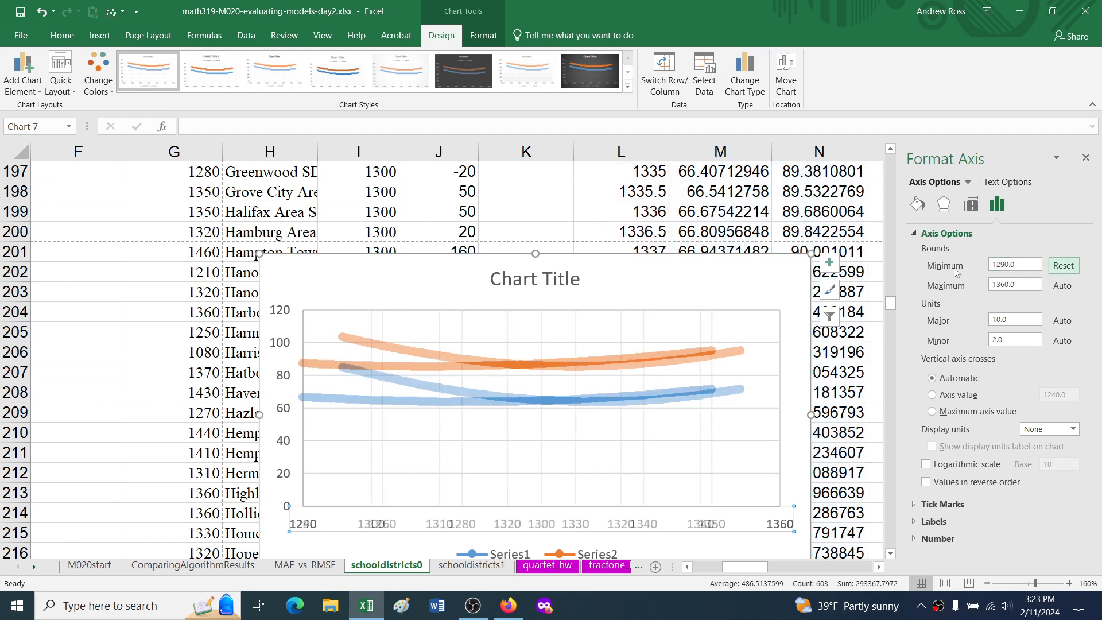
{"action": "left_click", "coordinate": [1023, 284]}
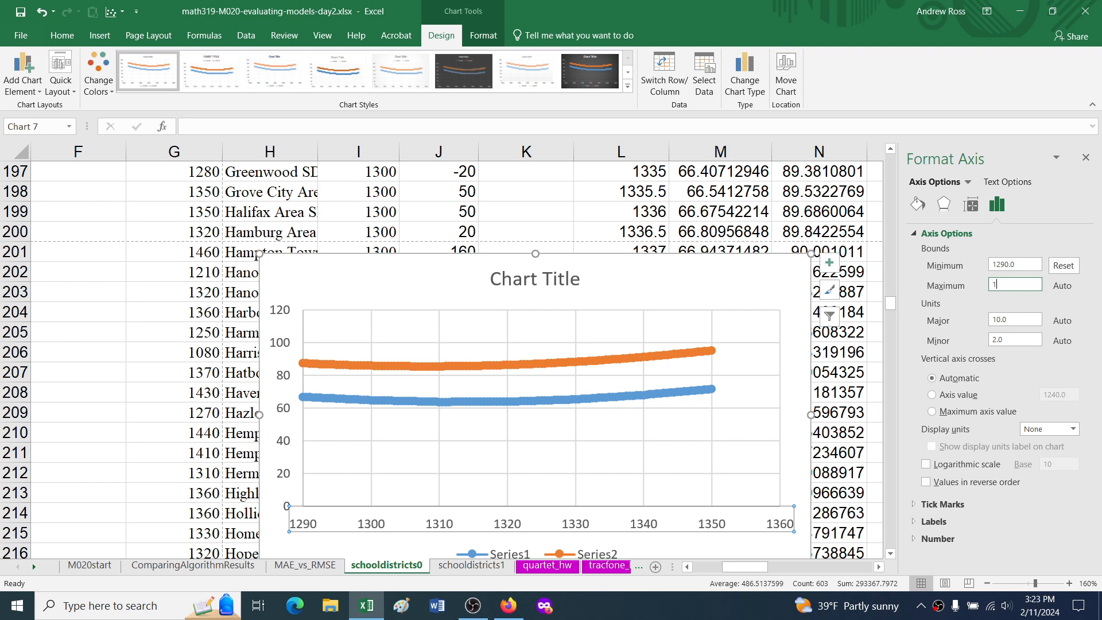
{"action": "key", "text": "Return"}
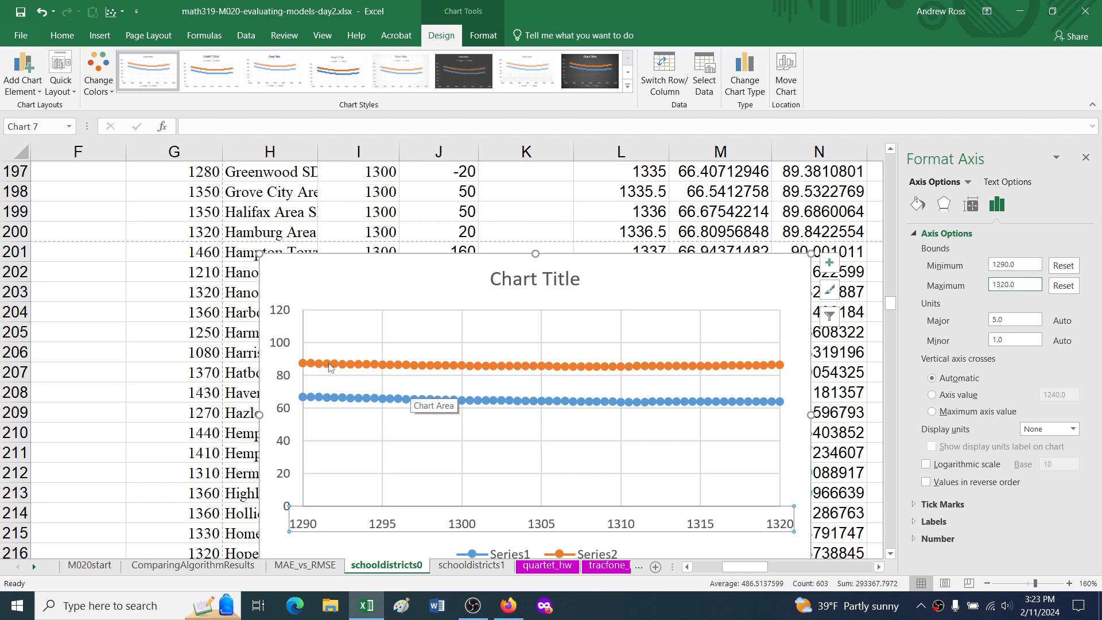
Step: Set the chart's vertical axis bounds to a minimum of 60 and a maximum of 90
{"action": "left_click", "coordinate": [287, 344]}
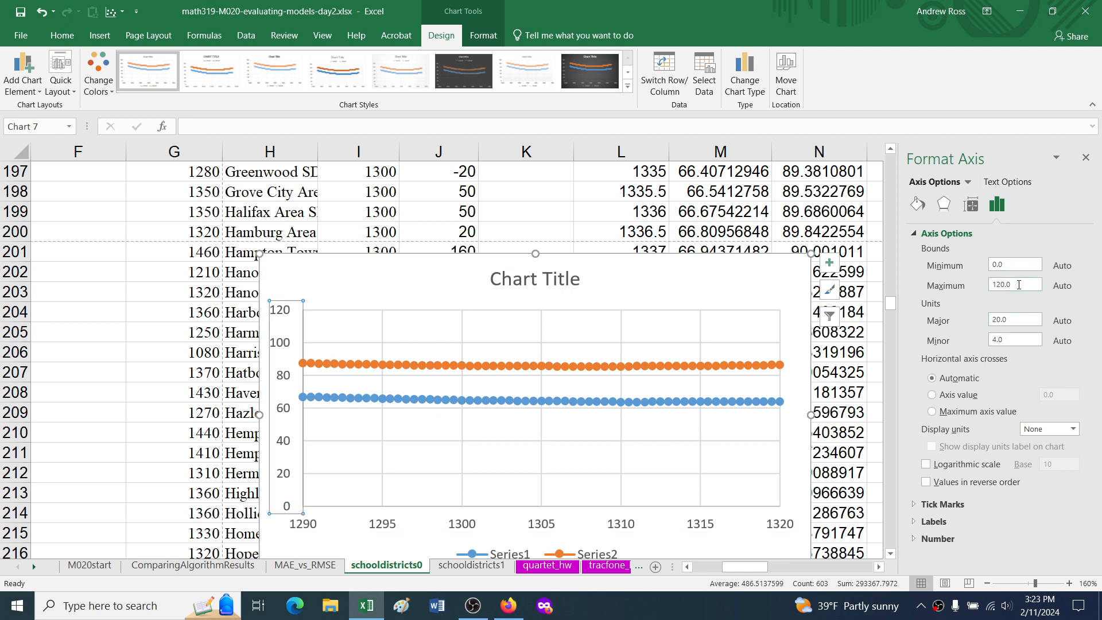
{"action": "left_click", "coordinate": [1015, 264]}
{"action": "type", "text": "60"}
{"action": "key", "text": "Return"}
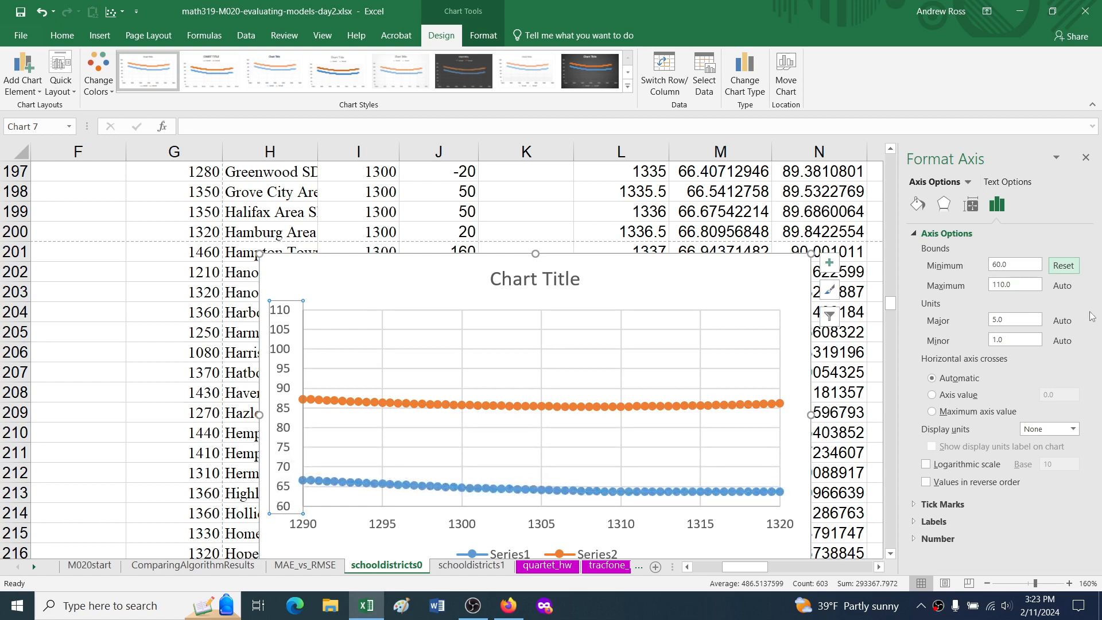
{"action": "left_click", "coordinate": [1015, 284]}
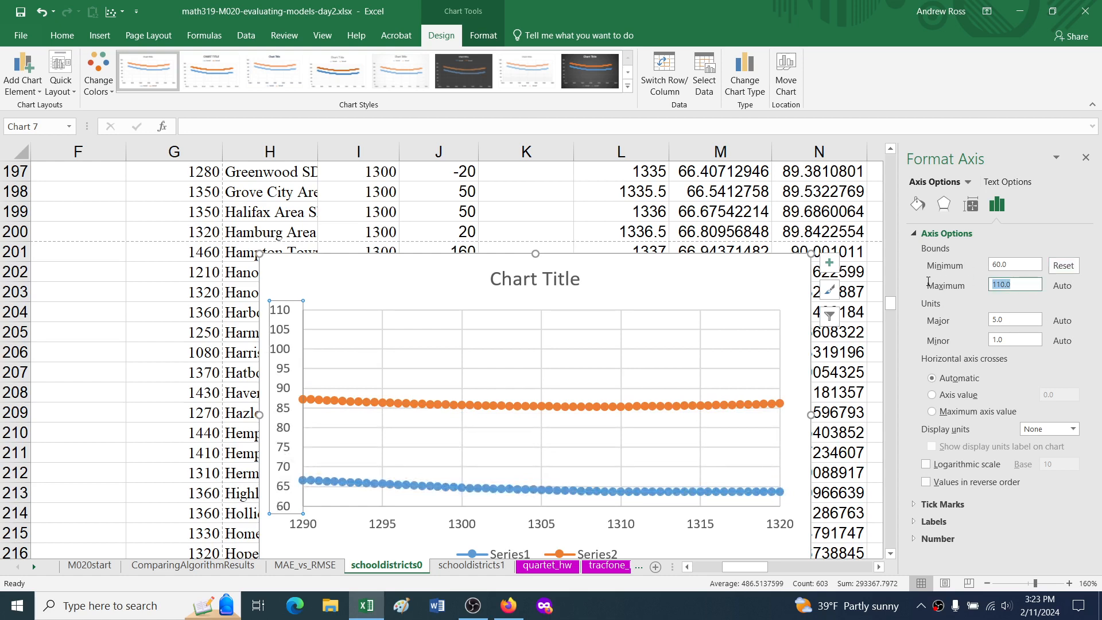
{"action": "type", "text": "90"}
{"action": "key", "text": "Return"}
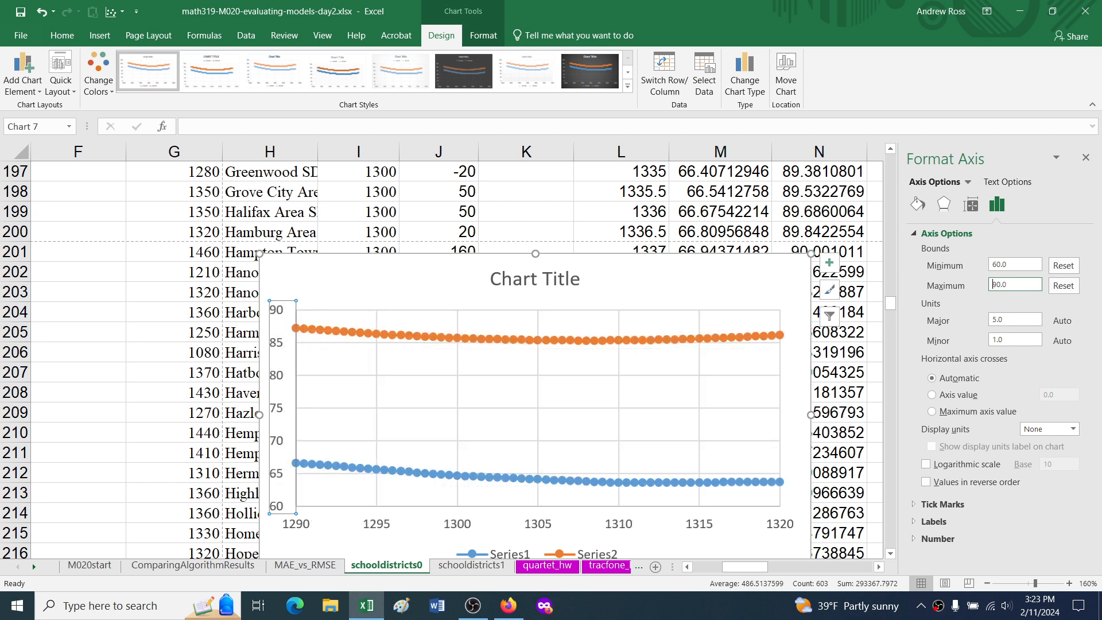
Step: Set the vertical axis maximum to 67 and examine where the MAE curve reaches its lowest point
{"action": "left_click", "coordinate": [622, 484]}
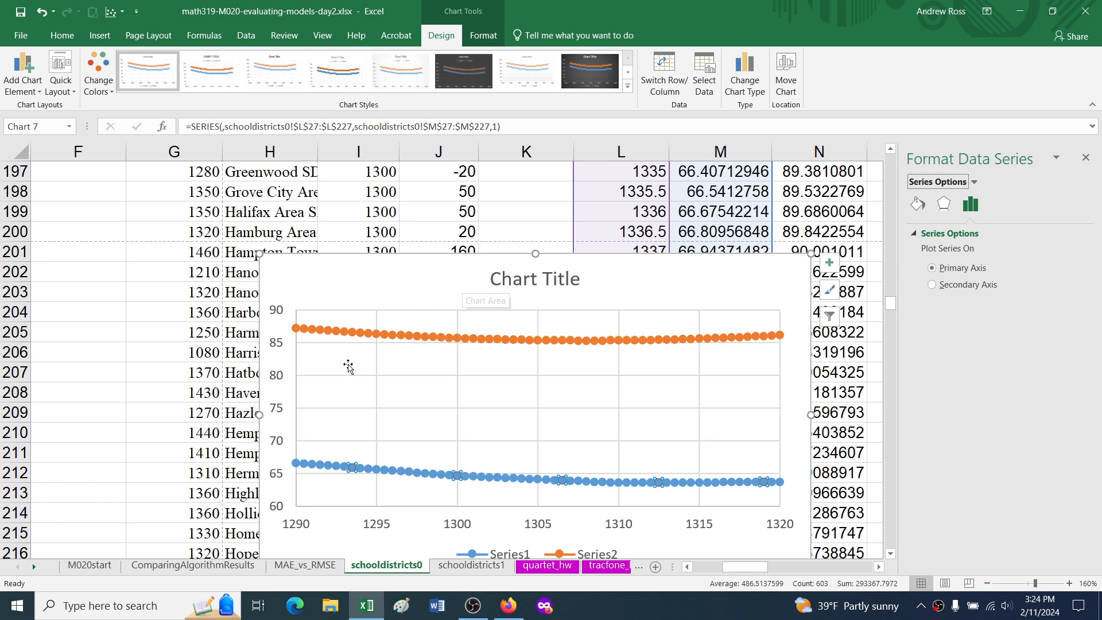
{"action": "left_click", "coordinate": [275, 482]}
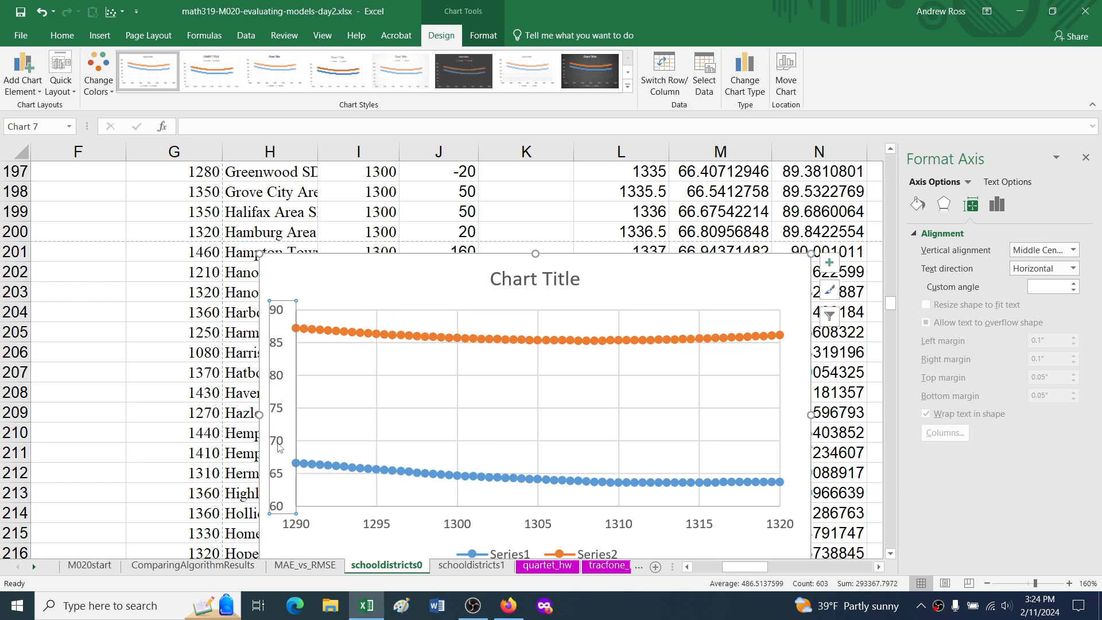
{"action": "left_click", "coordinate": [998, 205]}
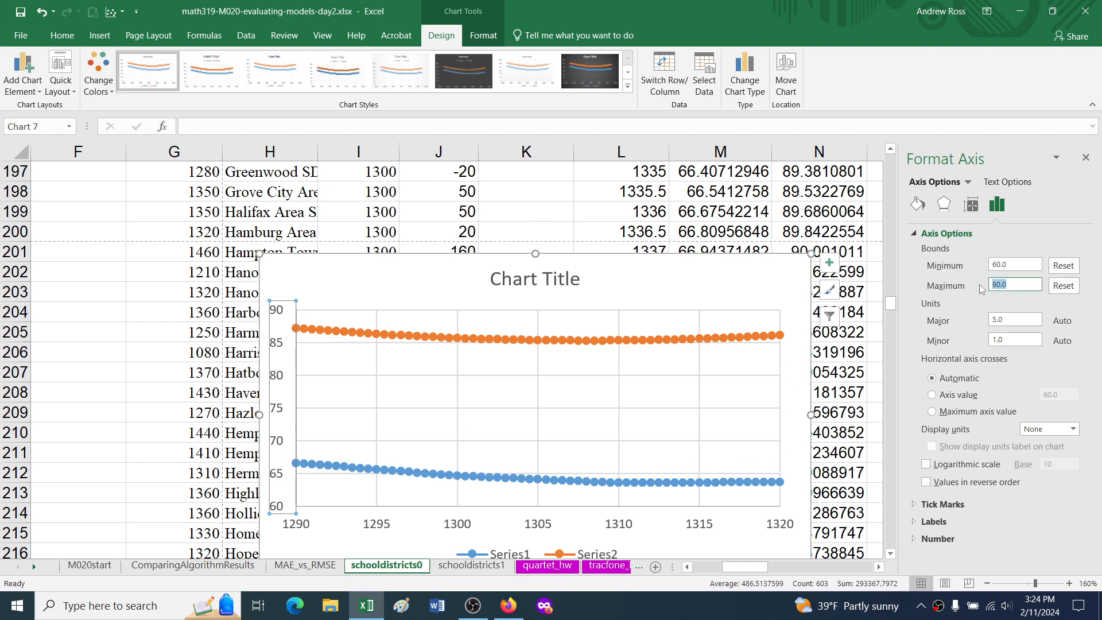
{"action": "type", "text": "67"}
{"action": "key", "text": "Return"}
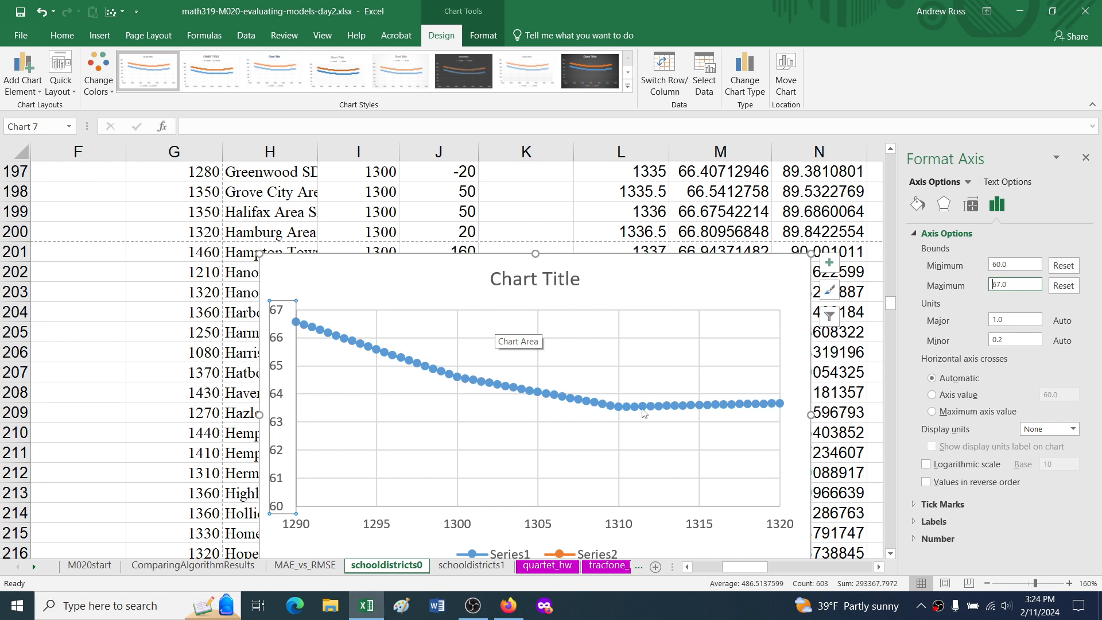
{"action": "mouse_move", "coordinate": [619, 410]}
{"action": "key", "text": "alt"}
Step: Set the vertical axis minimum to 80 and maximum to 90 to focus on the RMSE curve
{"action": "double_click", "coordinate": [993, 264]}
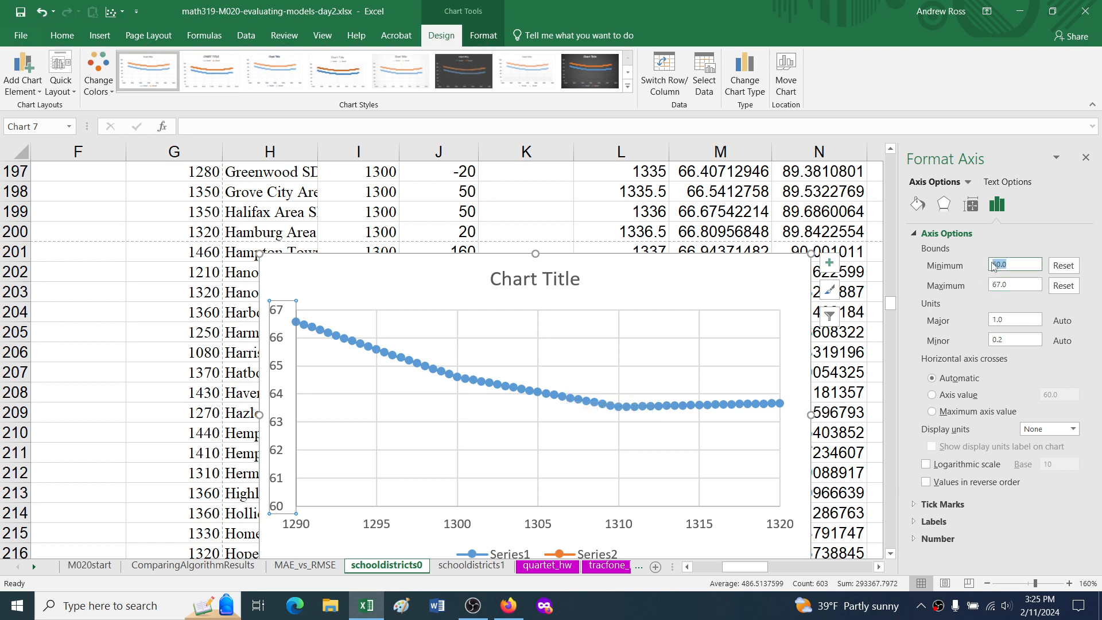
{"action": "type", "text": "80"}
{"action": "key", "text": "Return"}
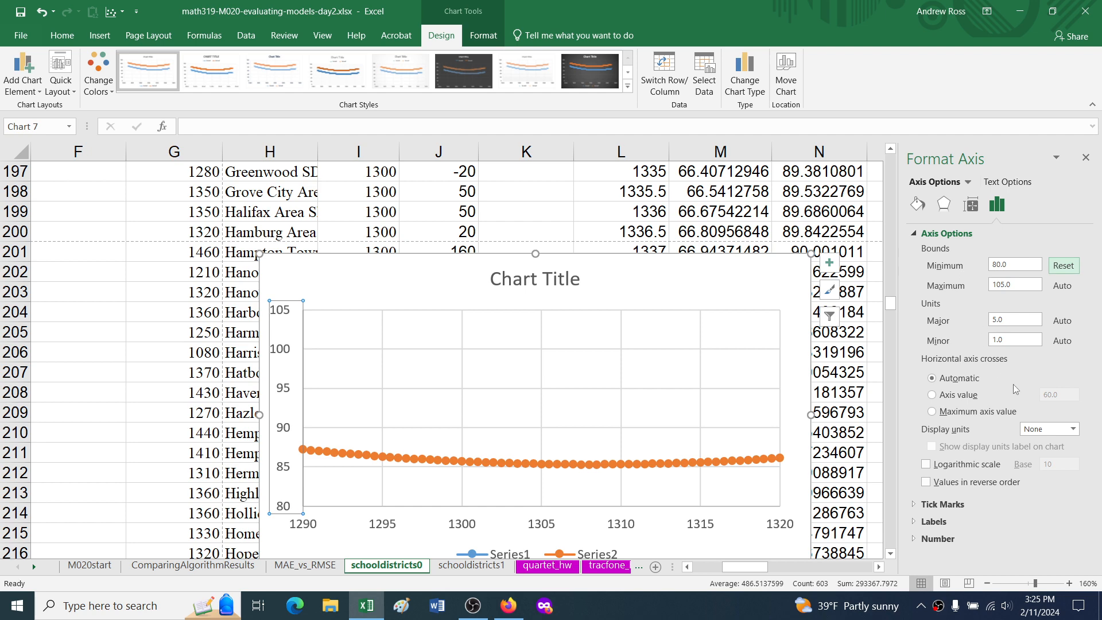
{"action": "left_click_drag", "start_coordinate": [1017, 284], "coordinate": [998, 285]}
{"action": "type", "text": "90"}
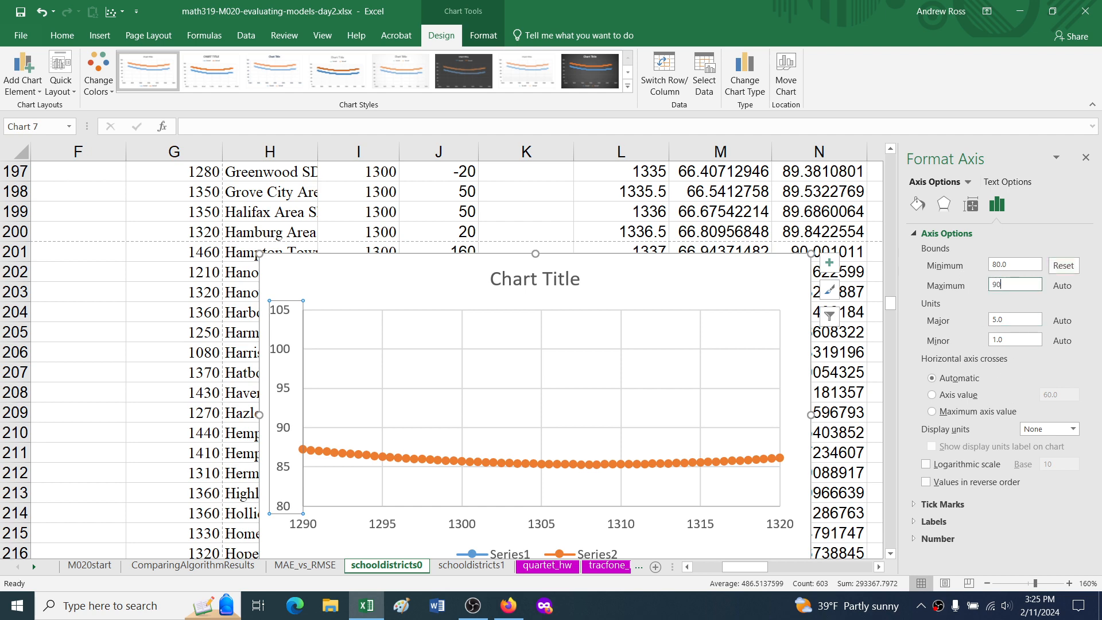
{"action": "key", "text": "Return"}
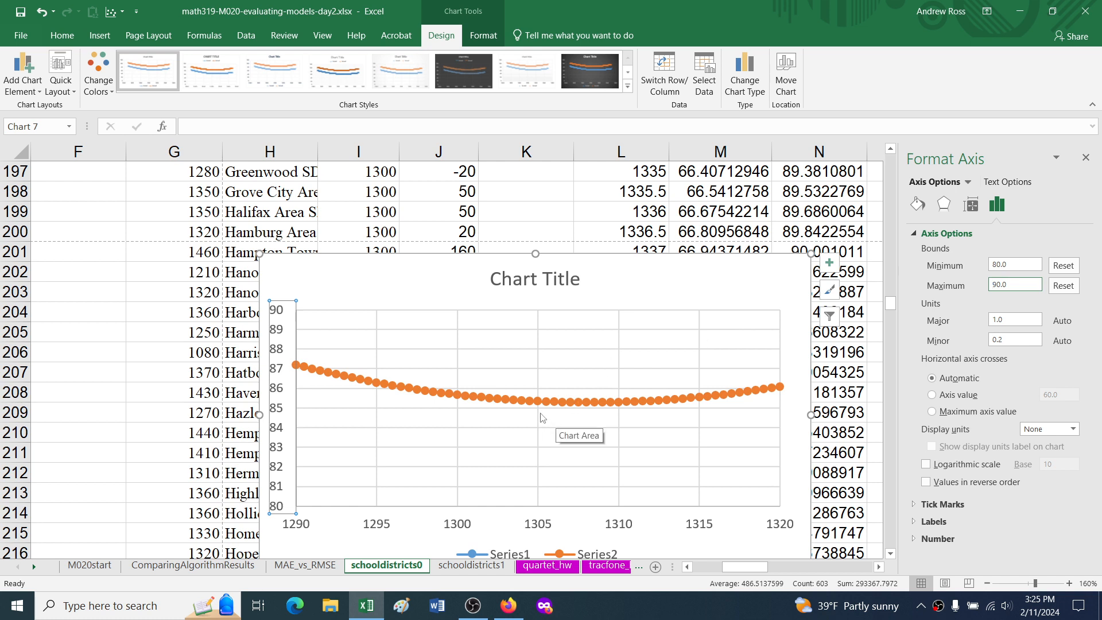
Step: Set the vertical axis minimum to 85 and examine where the RMSE curve reaches its lowest point
{"action": "left_click", "coordinate": [1011, 265]}
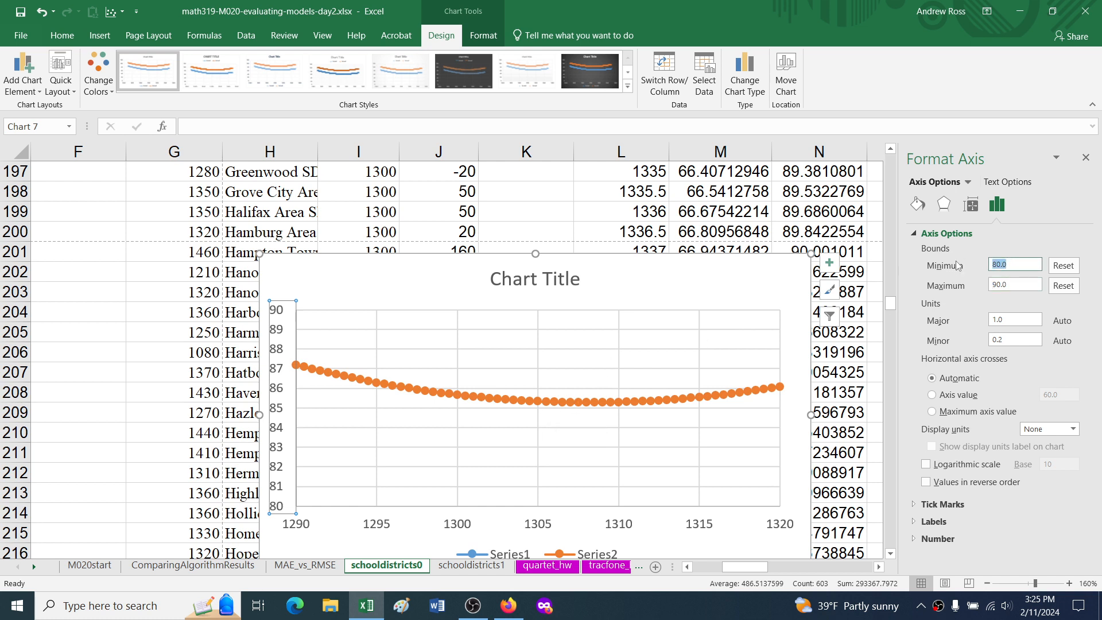
{"action": "type", "text": "85"}
{"action": "key", "text": "Tab"}
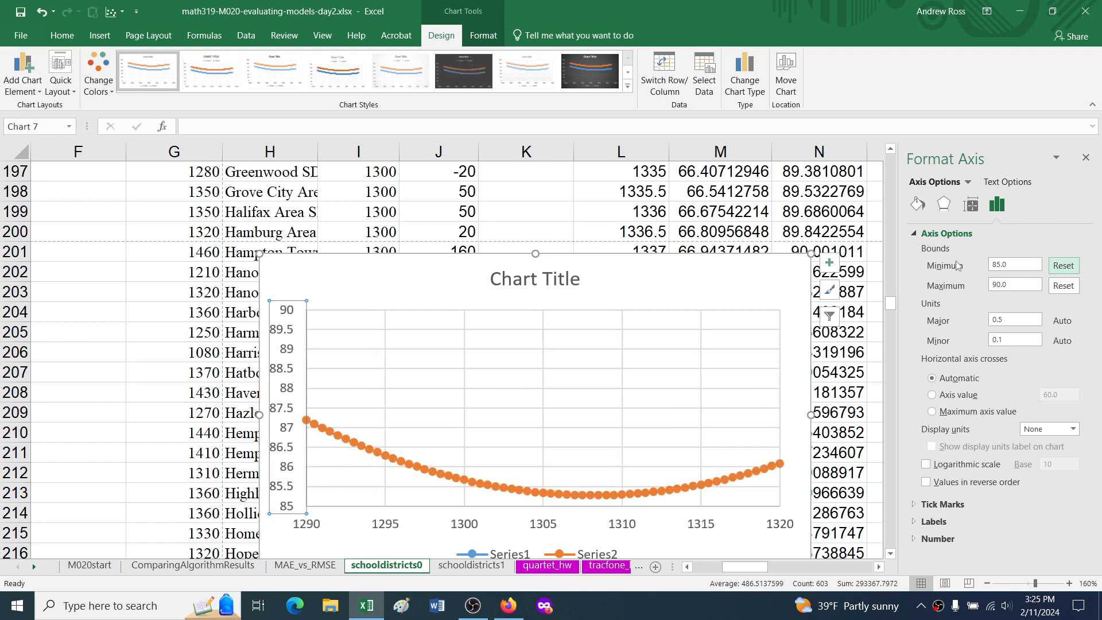
{"action": "left_click", "coordinate": [584, 495]}
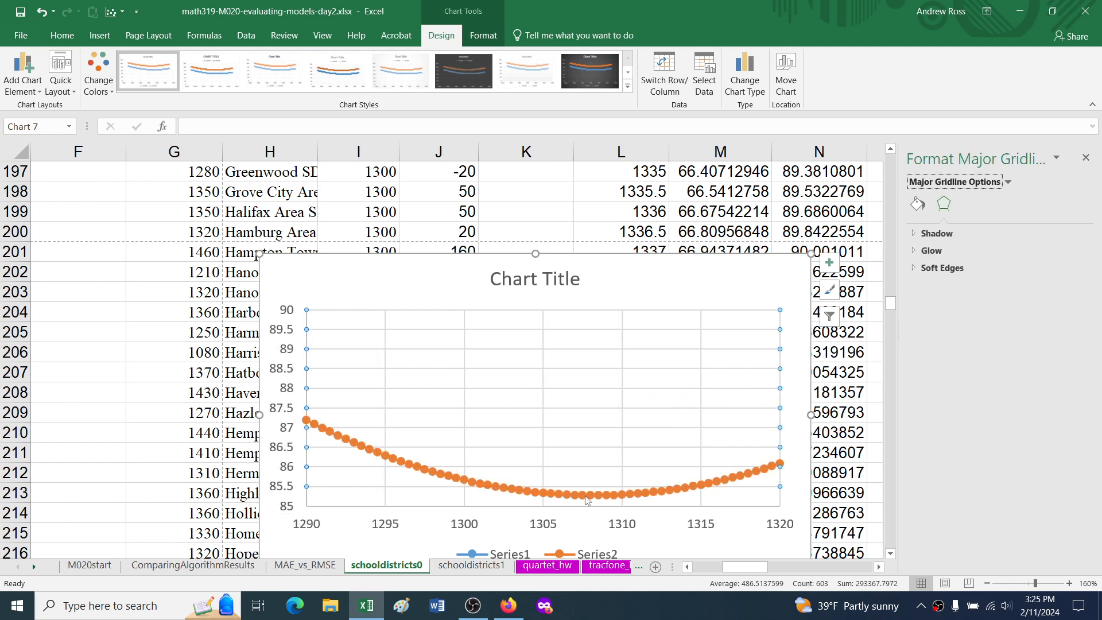
{"action": "left_click", "coordinate": [585, 496]}
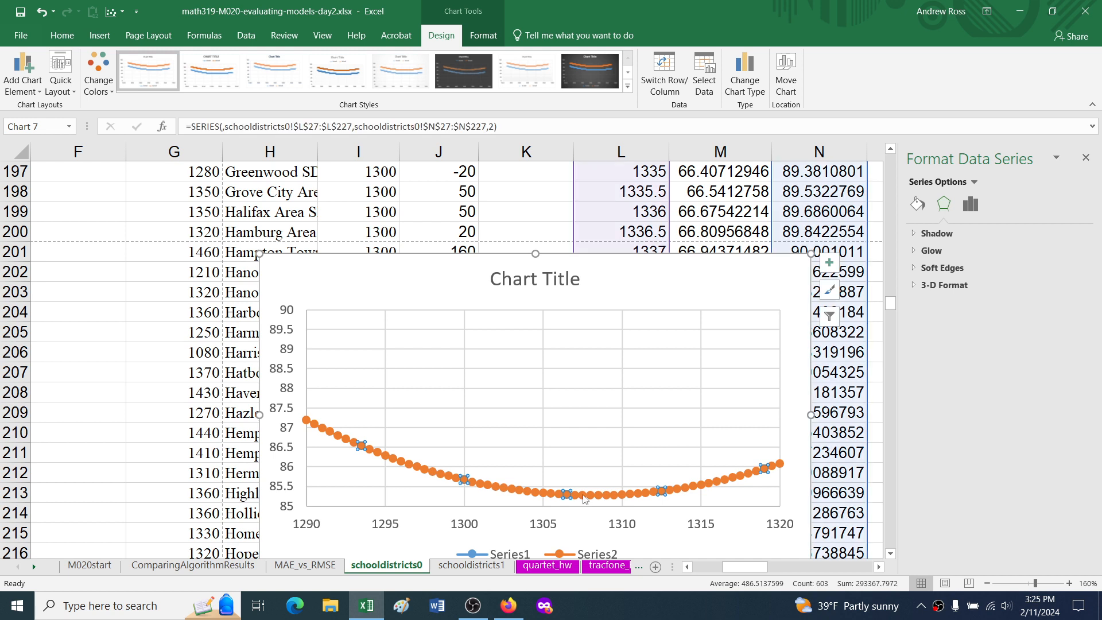
{"action": "mouse_move", "coordinate": [600, 499]}
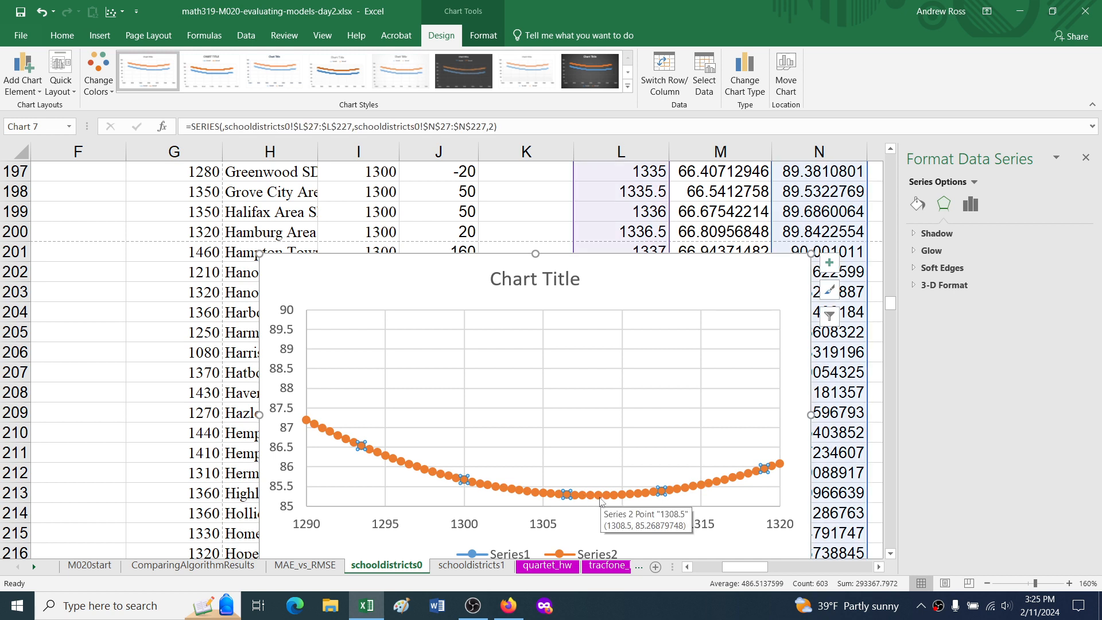
Step: Set the prediction in I11 to the average of the math scores in G11:G543 and check the note about the mean
{"action": "left_click", "coordinate": [530, 227]}
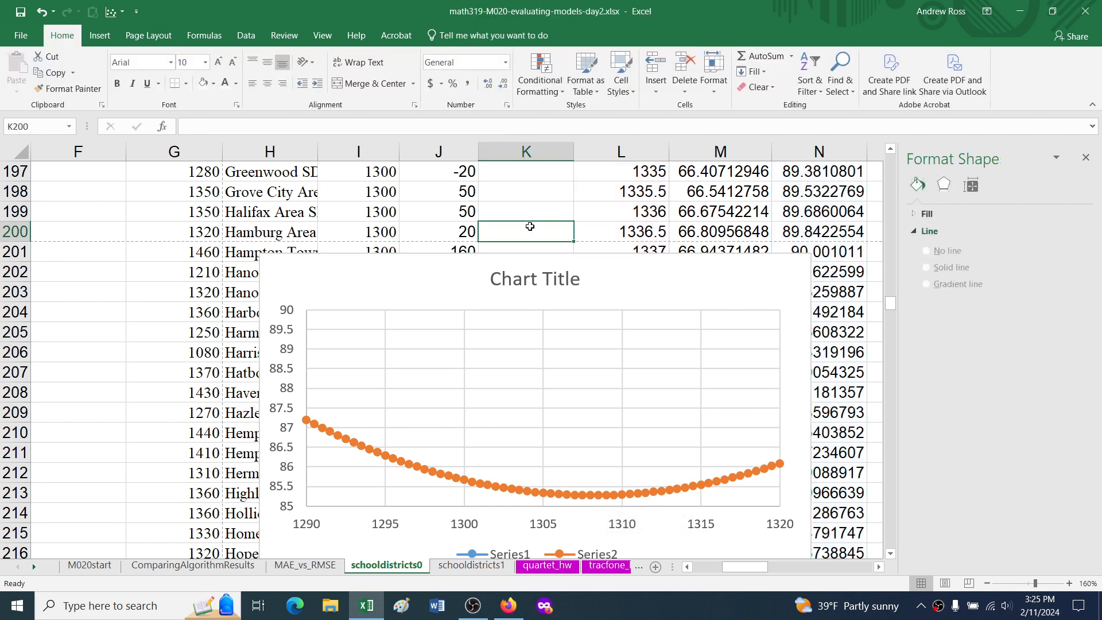
{"action": "key", "text": "ctrl+Up"}
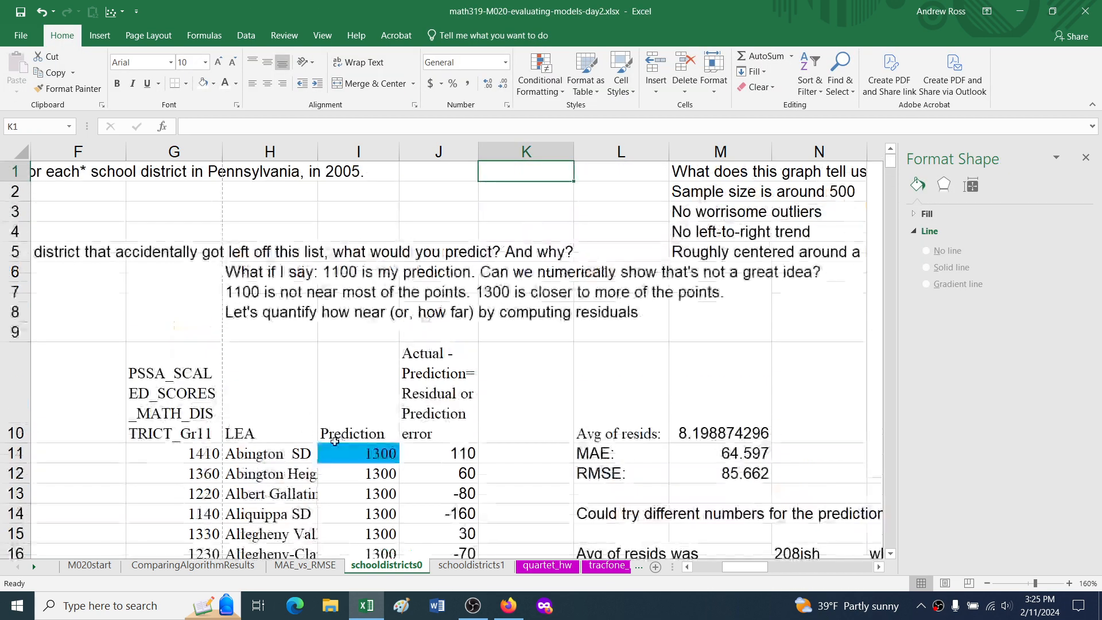
{"action": "left_click", "coordinate": [361, 450]}
{"action": "type", "text": "=aveage"}
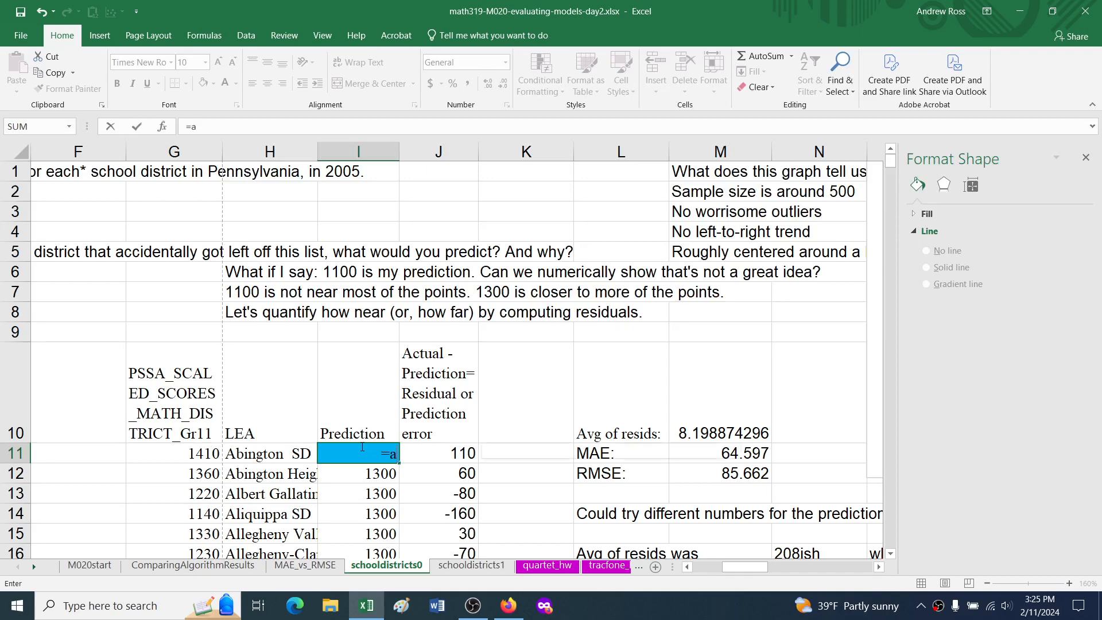
{"action": "key", "text": "BackSpace"}
{"action": "key", "text": "BackSpace"}
{"action": "key", "text": "BackSpace"}
{"action": "type", "text": "rage("}
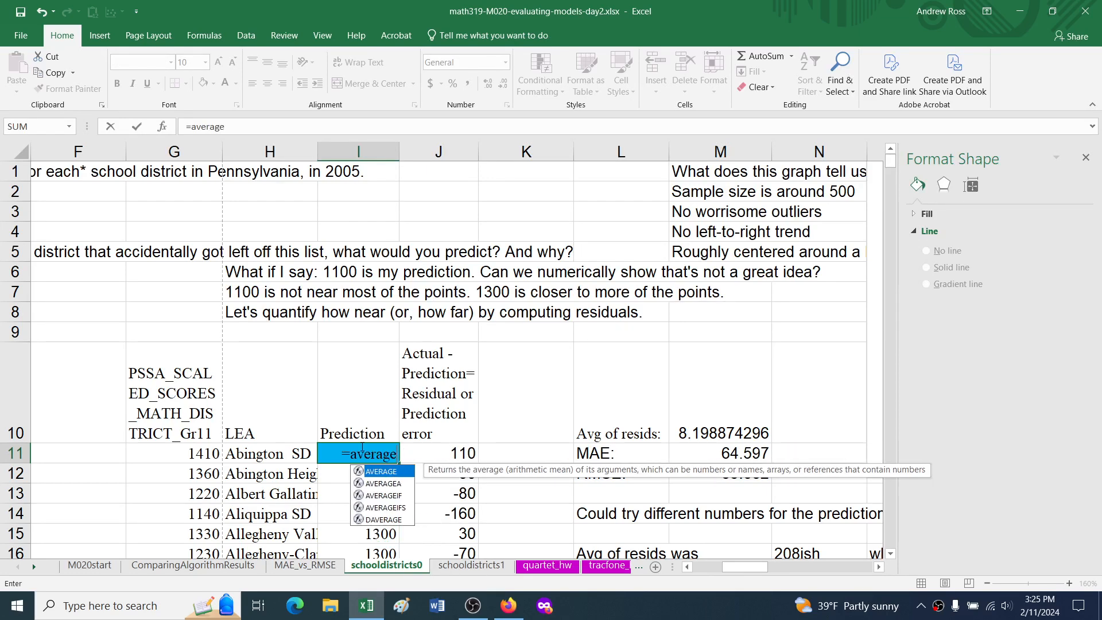
{"action": "key", "text": "Left"}
{"action": "key", "text": "Left"}
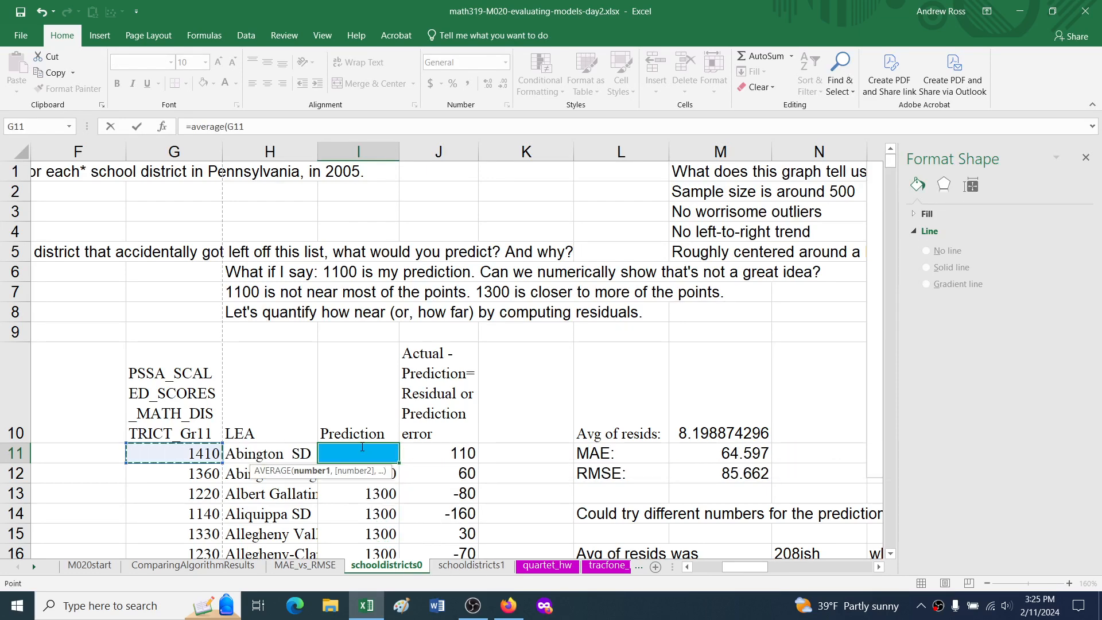
{"action": "key", "text": "ctrl+shift+Down"}
{"action": "key", "text": "Return"}
{"action": "scroll", "coordinate": [361, 447], "scroll_direction": "up", "scroll_amount": 2}
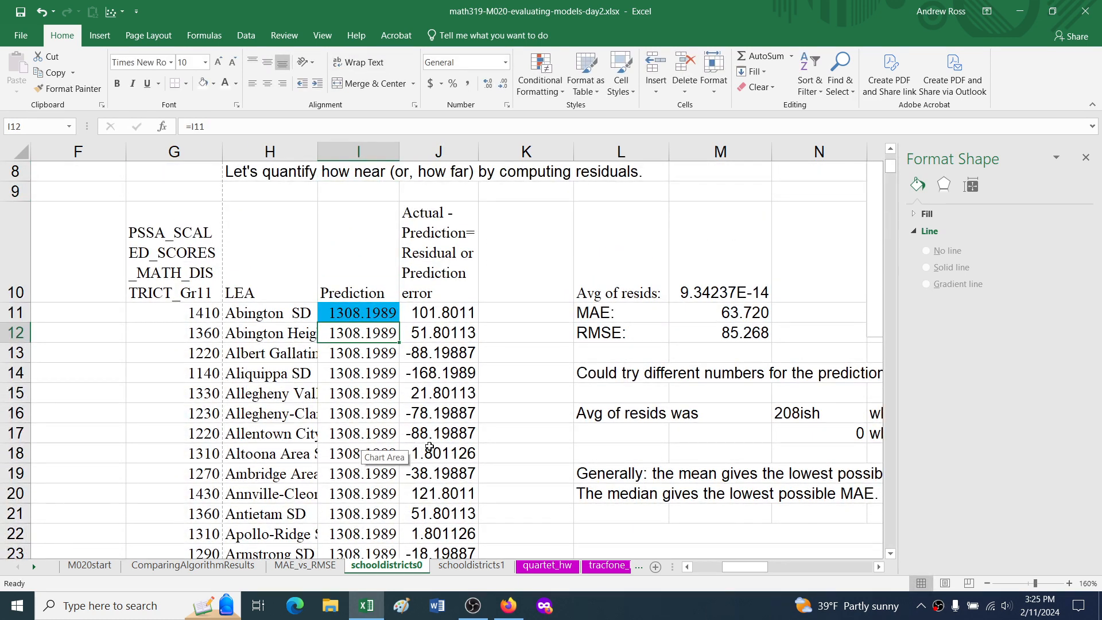
{"action": "double_click", "coordinate": [616, 474]}
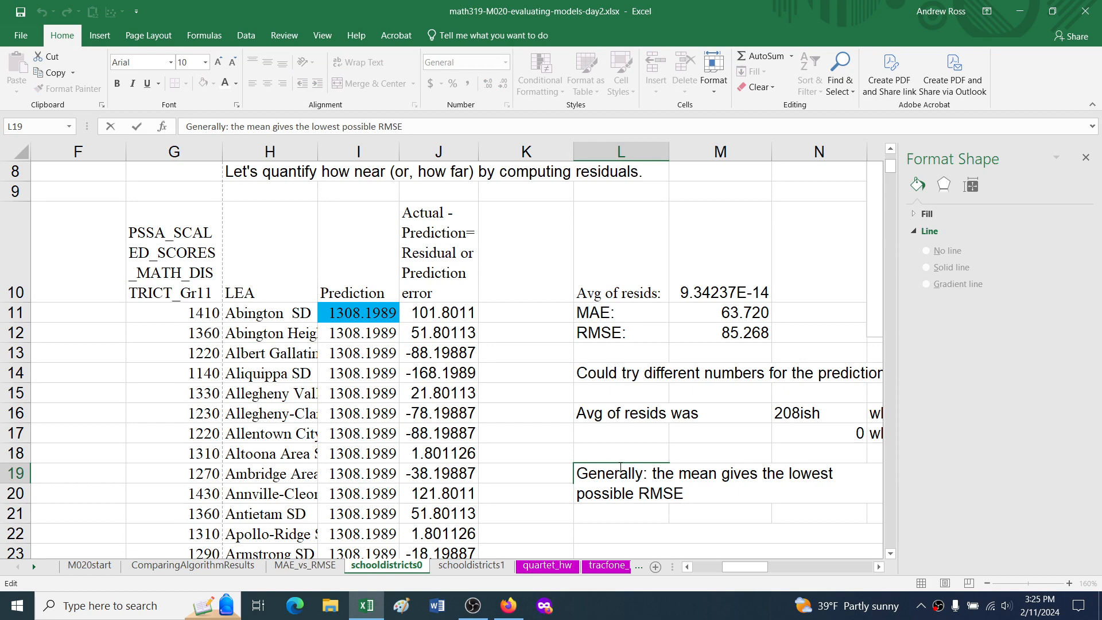
{"action": "key", "text": "Escape"}
Step: Set the prediction in I11 to the median of G11:G543 and check the note about the median
{"action": "left_click", "coordinate": [364, 314]}
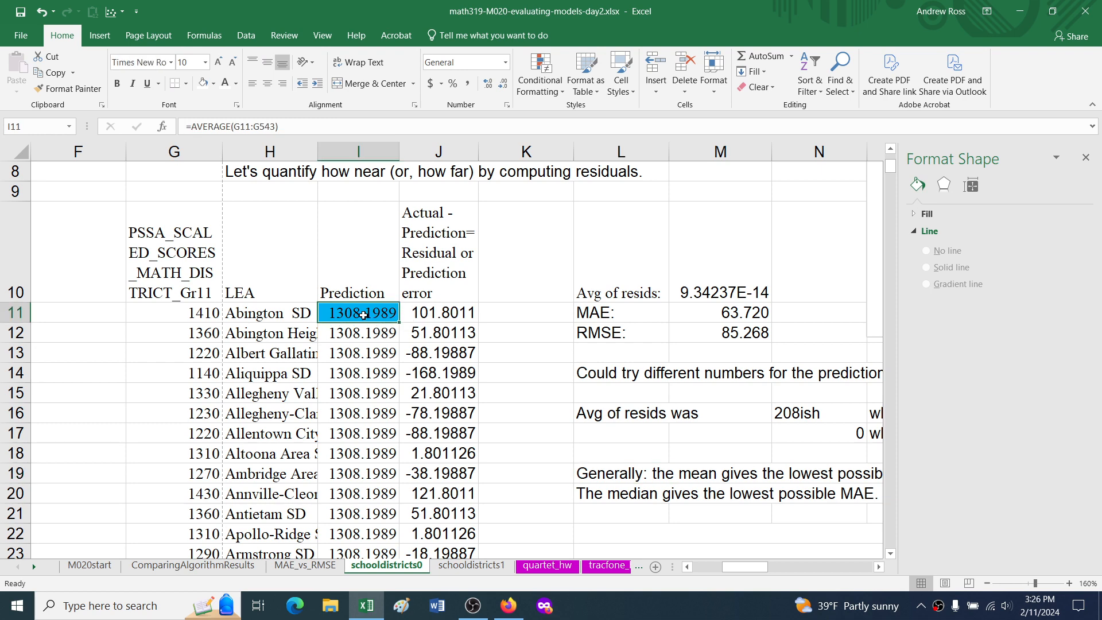
{"action": "type", "text": "=med"}
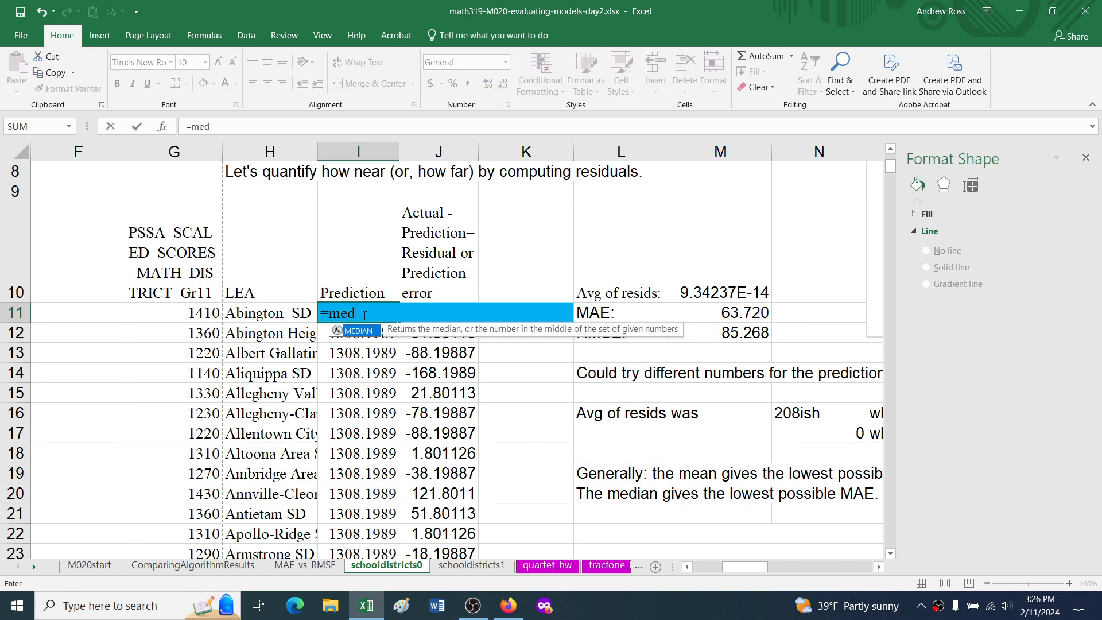
{"action": "type", "text": "ian("}
{"action": "key", "text": "Left"}
{"action": "key", "text": "Left"}
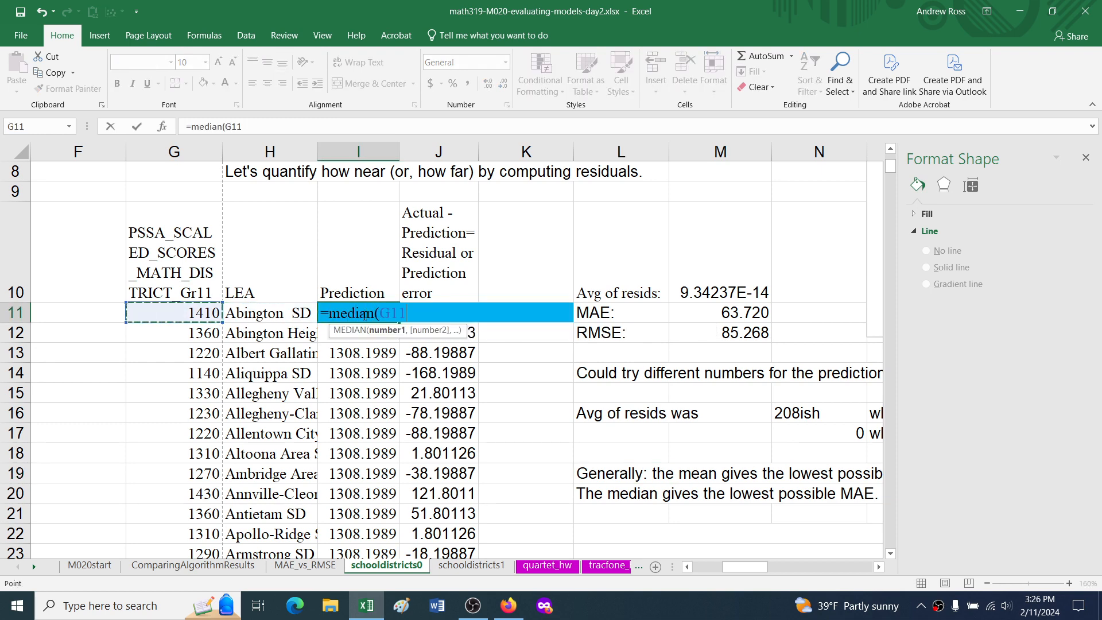
{"action": "key", "text": "ctrl+shift+Down"}
{"action": "key", "text": "Return"}
{"action": "key", "text": "Up"}
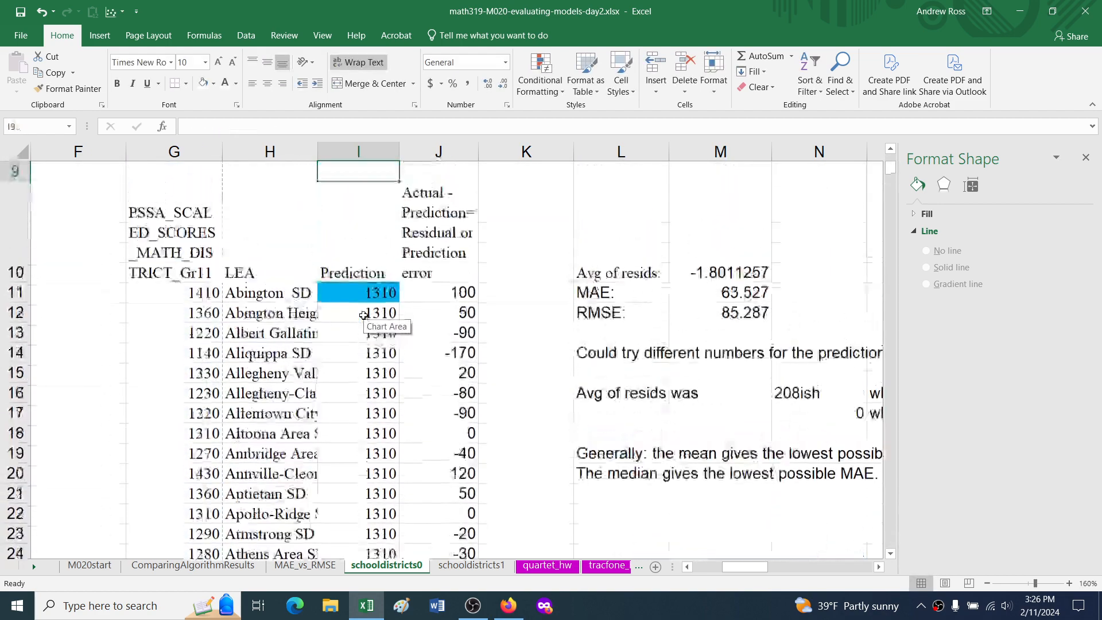
{"action": "left_click", "coordinate": [632, 471]}
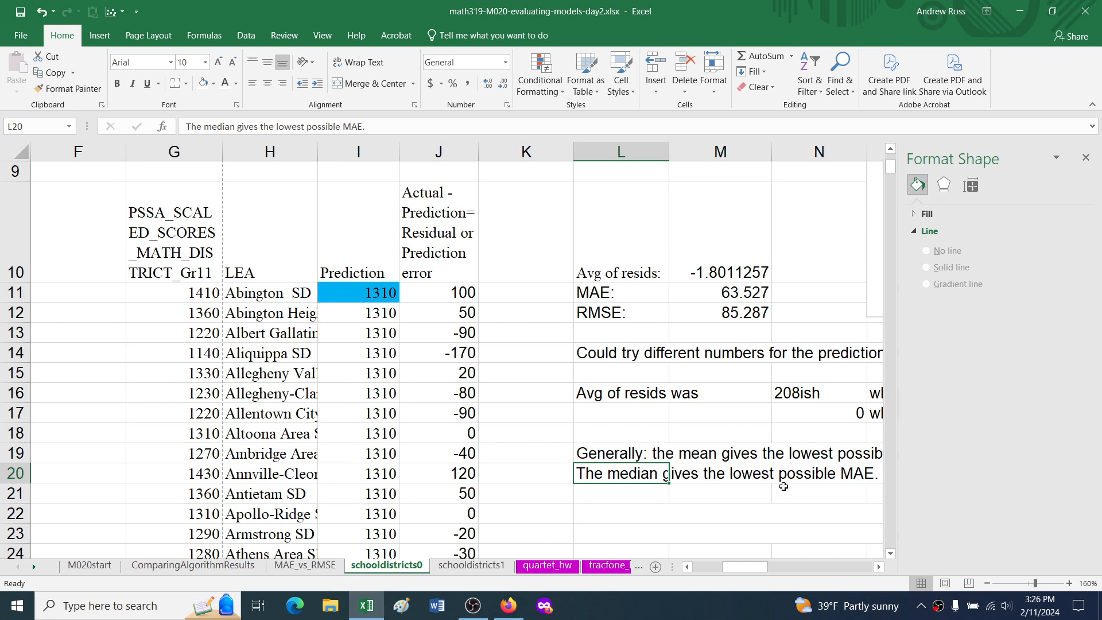
Step: Add an MSE column headed in O25, entering =N27^2 in O27 and filling it down alongside the data table
{"action": "scroll", "coordinate": [728, 418], "scroll_direction": "down", "scroll_amount": 1}
{"action": "scroll", "coordinate": [689, 419], "scroll_direction": "right", "scroll_amount": 1}
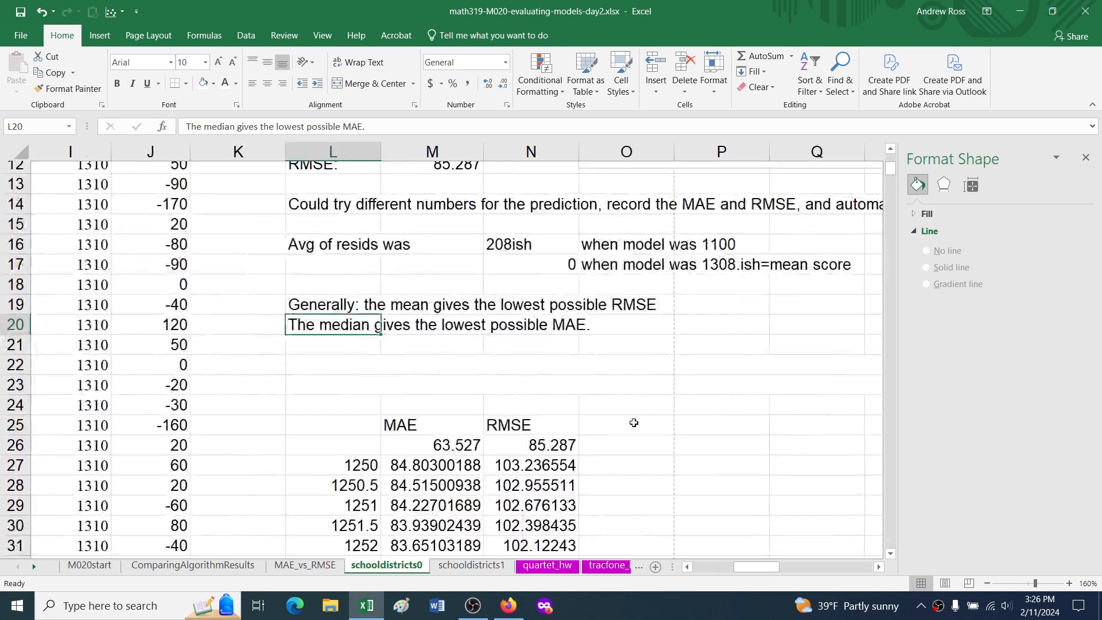
{"action": "left_click", "coordinate": [634, 425]}
{"action": "type", "text": "MSE"}
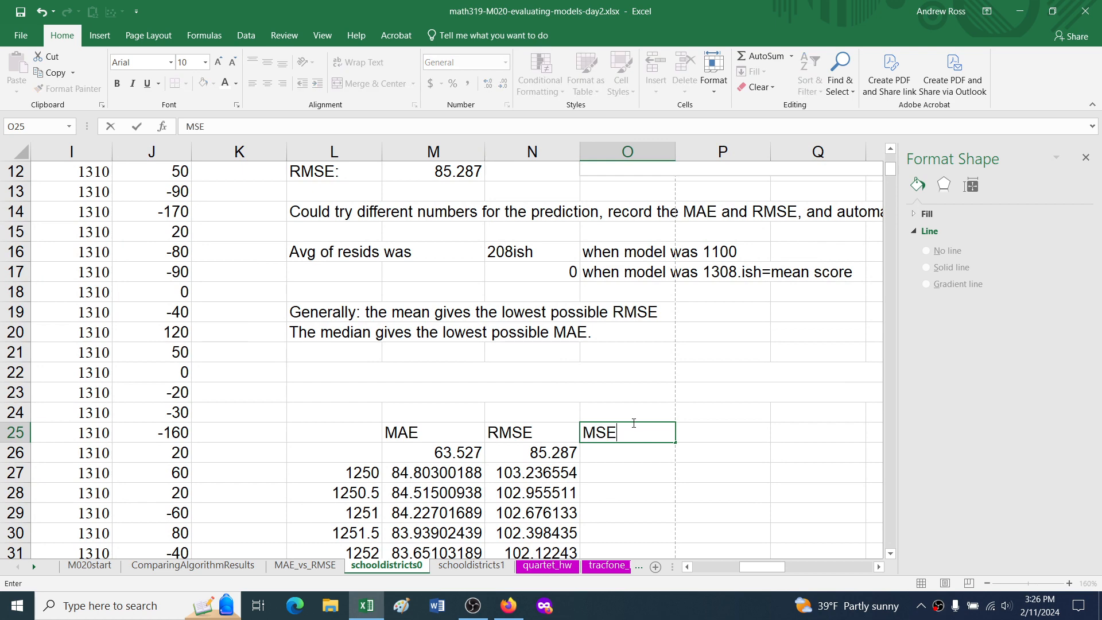
{"action": "key", "text": "Return"}
{"action": "key", "text": "Return"}
{"action": "type", "text": "="}
{"action": "key", "text": "Left"}
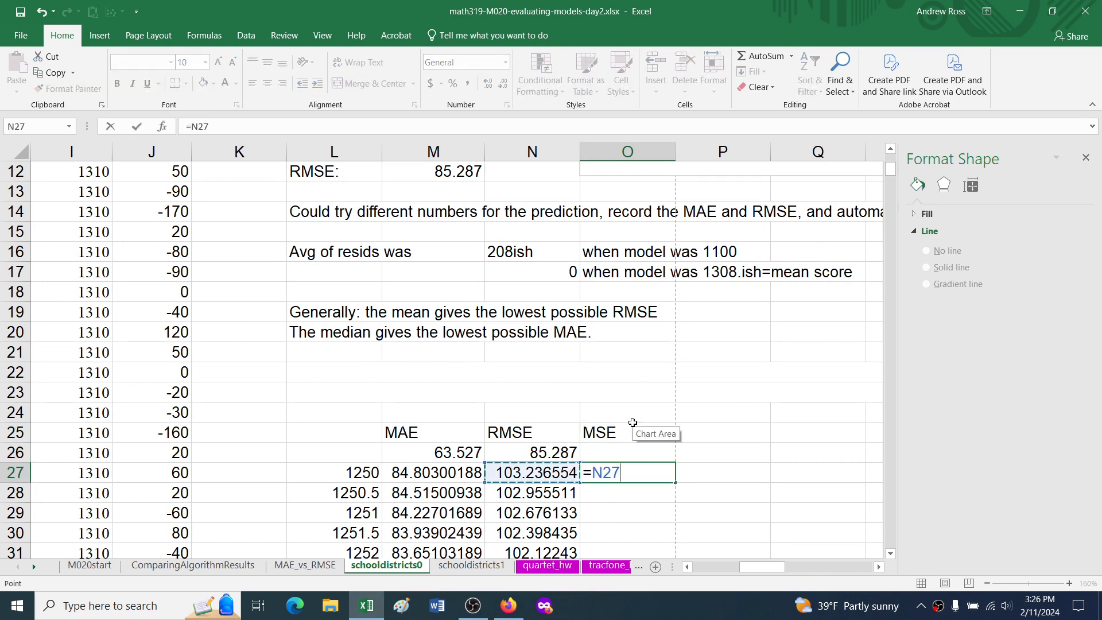
{"action": "type", "text": "^2"}
{"action": "key", "text": "ctrl+Return"}
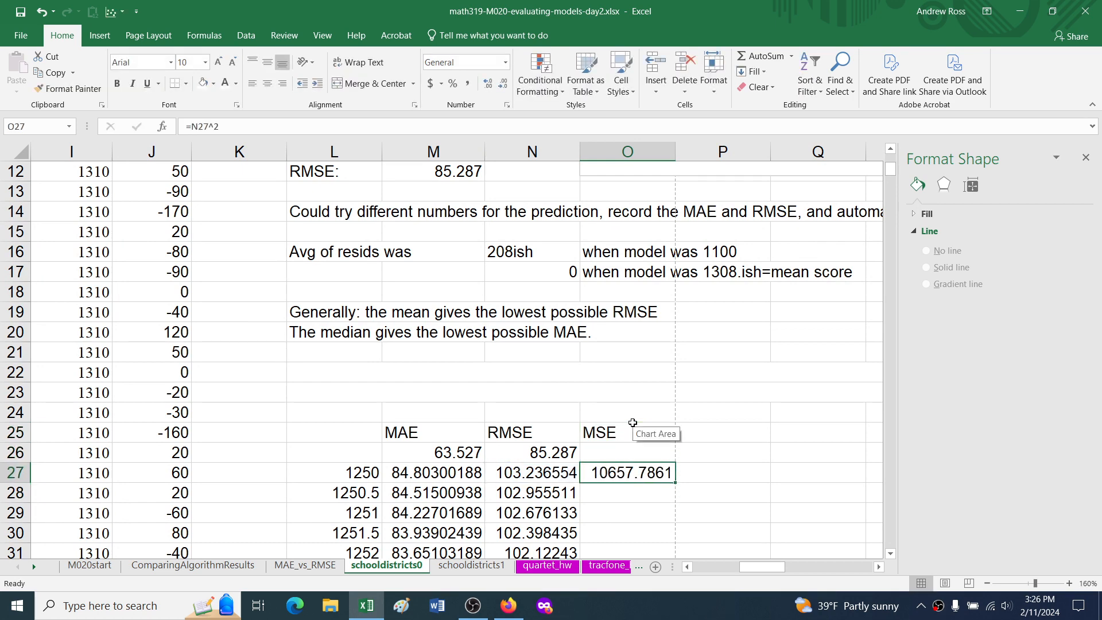
{"action": "double_click", "coordinate": [675, 482]}
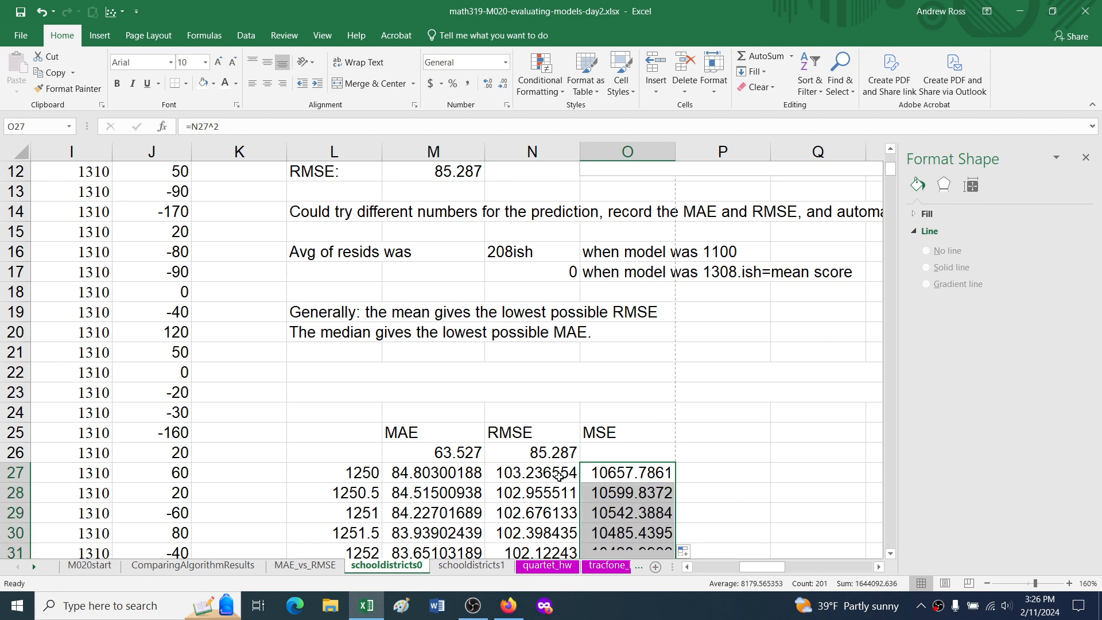
Step: Insert a scatter chart of the MSE values in O27:O227 against the trial predictions in L27:L227
{"action": "left_click", "coordinate": [364, 473]}
{"action": "key", "text": "ctrl+shift+Down"}
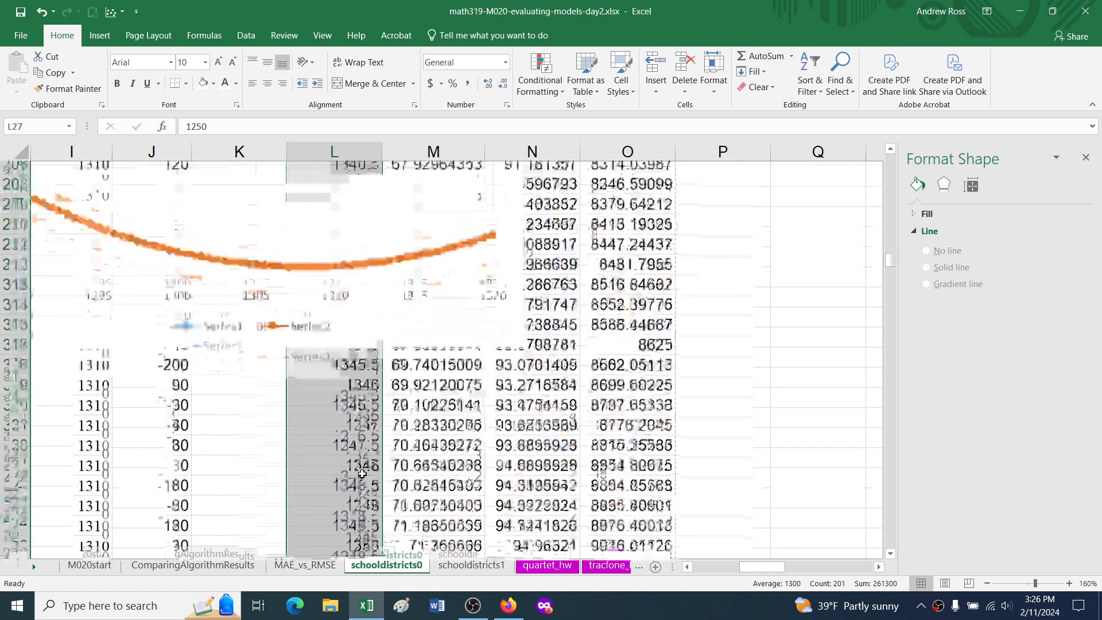
{"action": "left_click", "coordinate": [616, 533], "text": "ctrl"}
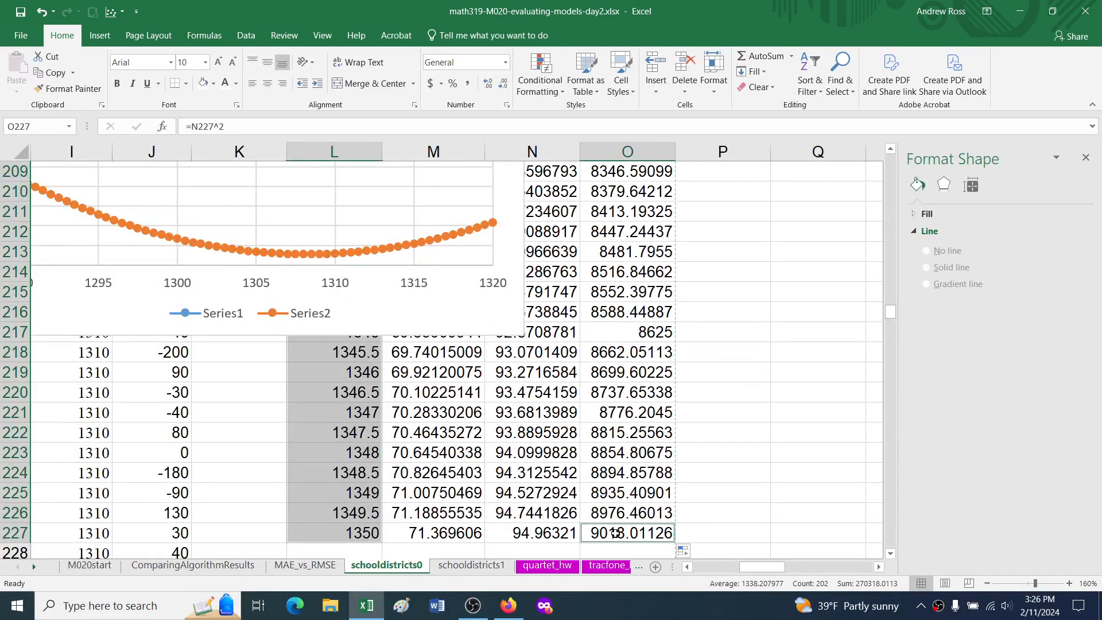
{"action": "key", "text": "ctrl+shift+Up"}
{"action": "scroll", "coordinate": [653, 417], "scroll_direction": "up", "scroll_amount": 4}
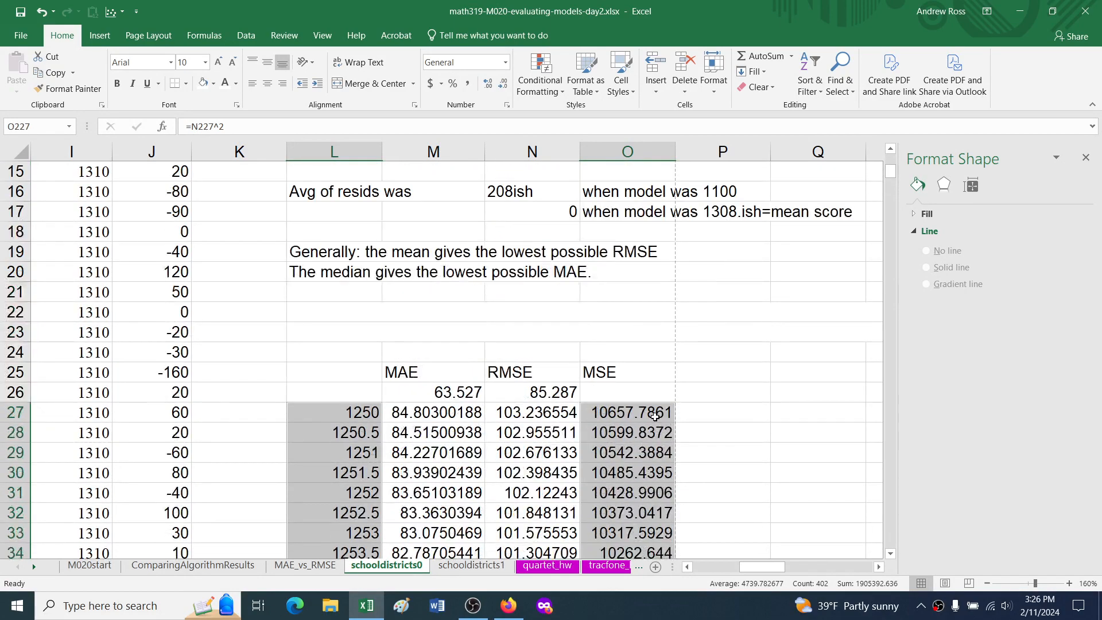
{"action": "left_click", "coordinate": [114, 11]}
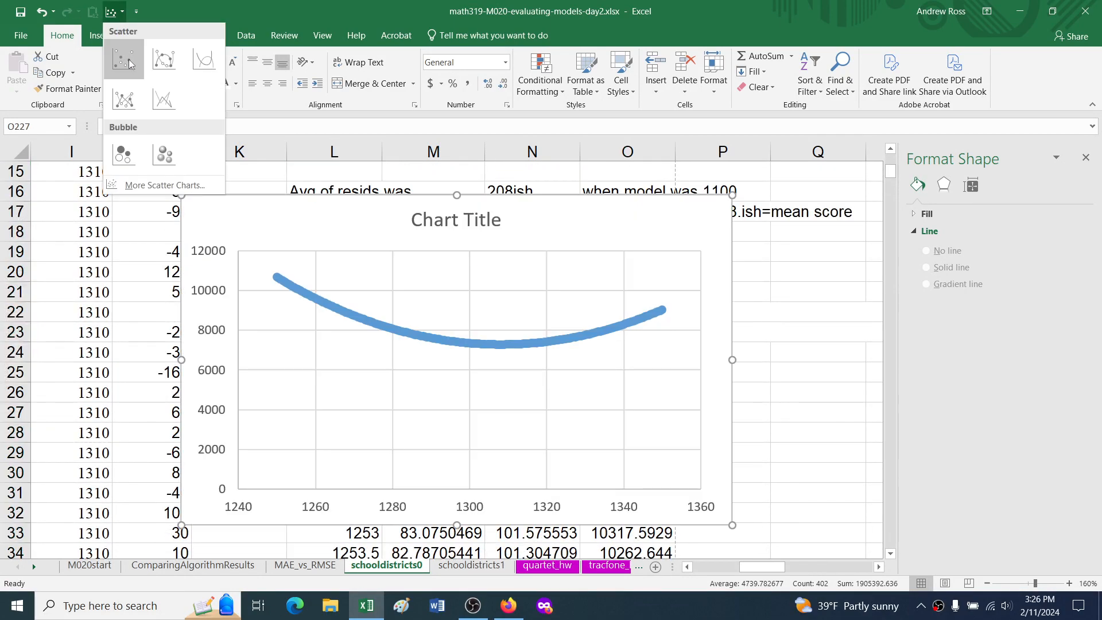
{"action": "left_click", "coordinate": [124, 57]}
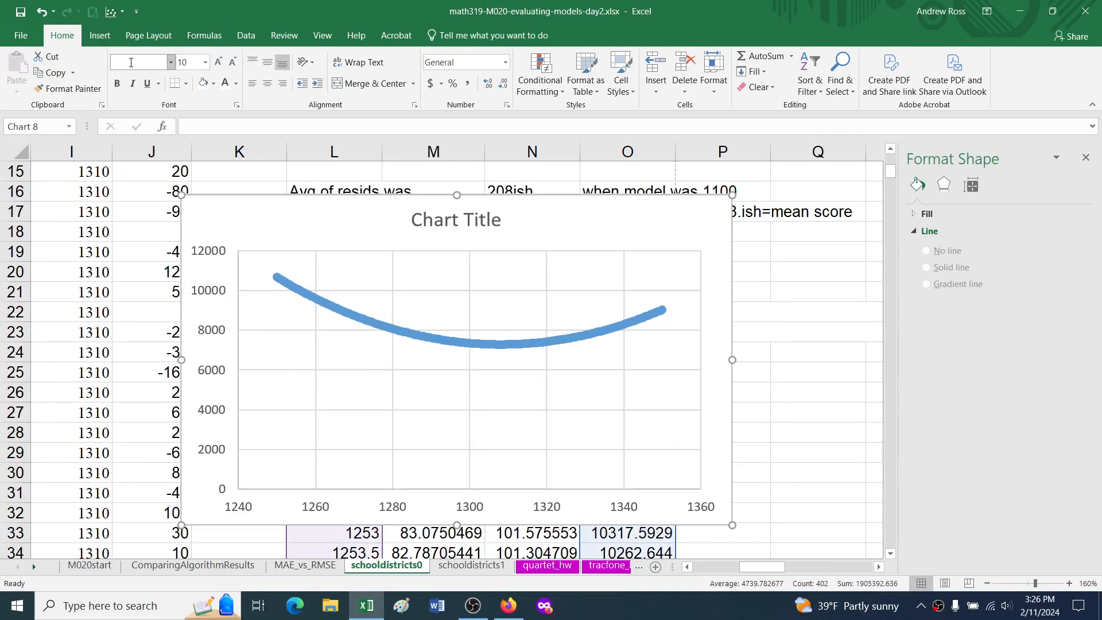
Step: Add an order 2 polynomial trendline to the MSE series, displaying its equation and R-squared value on the chart
{"action": "right_click", "coordinate": [444, 341]}
{"action": "left_click", "coordinate": [505, 454]}
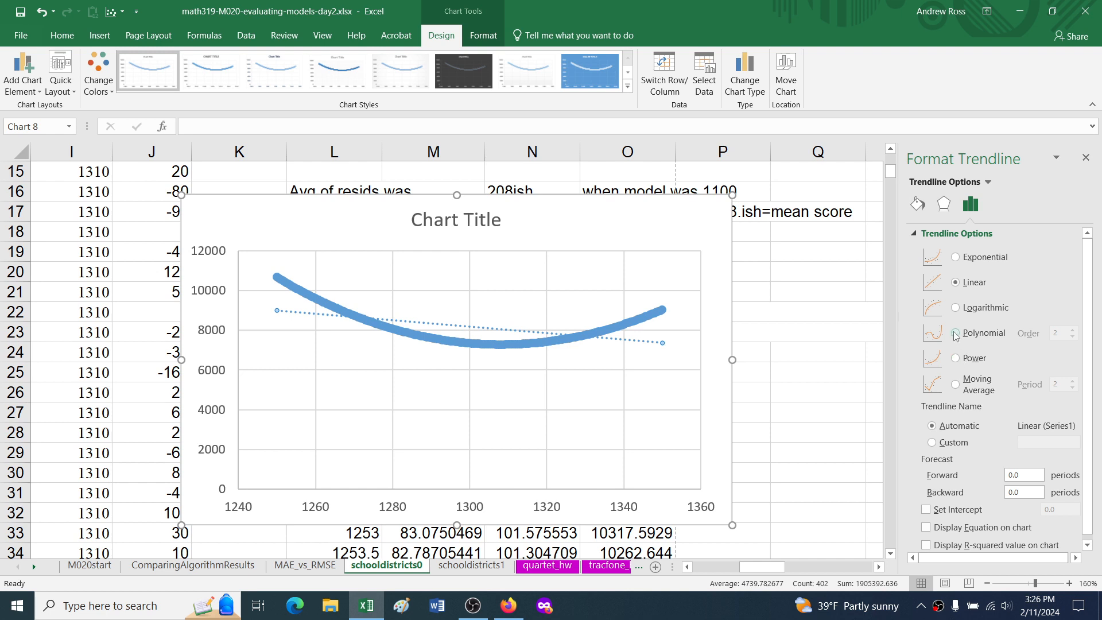
{"action": "left_click", "coordinate": [956, 334]}
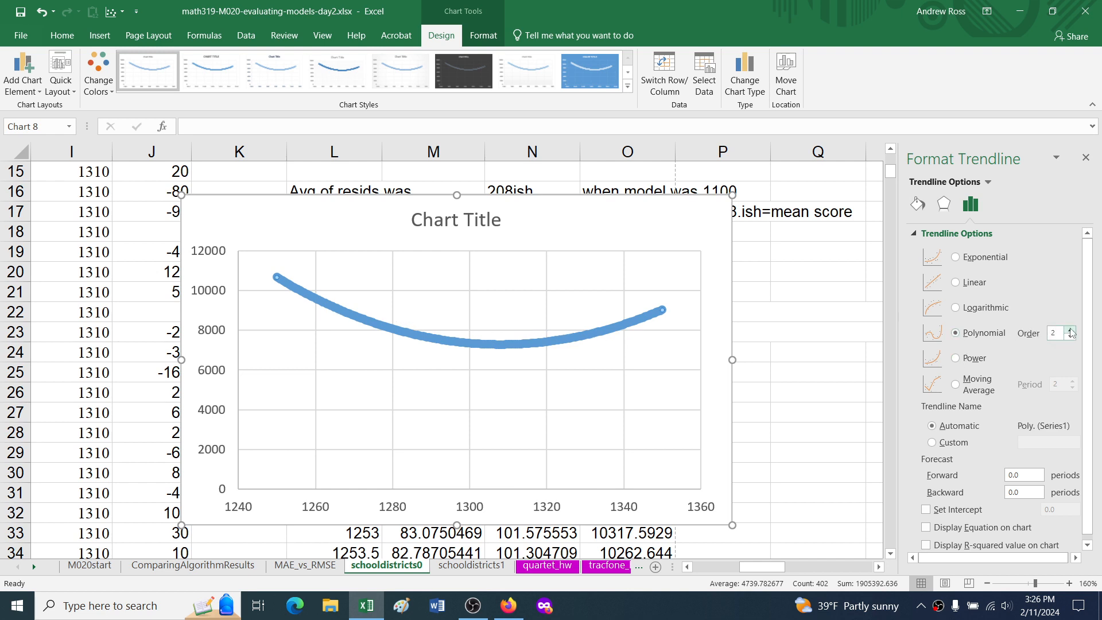
{"action": "left_click", "coordinate": [953, 522]}
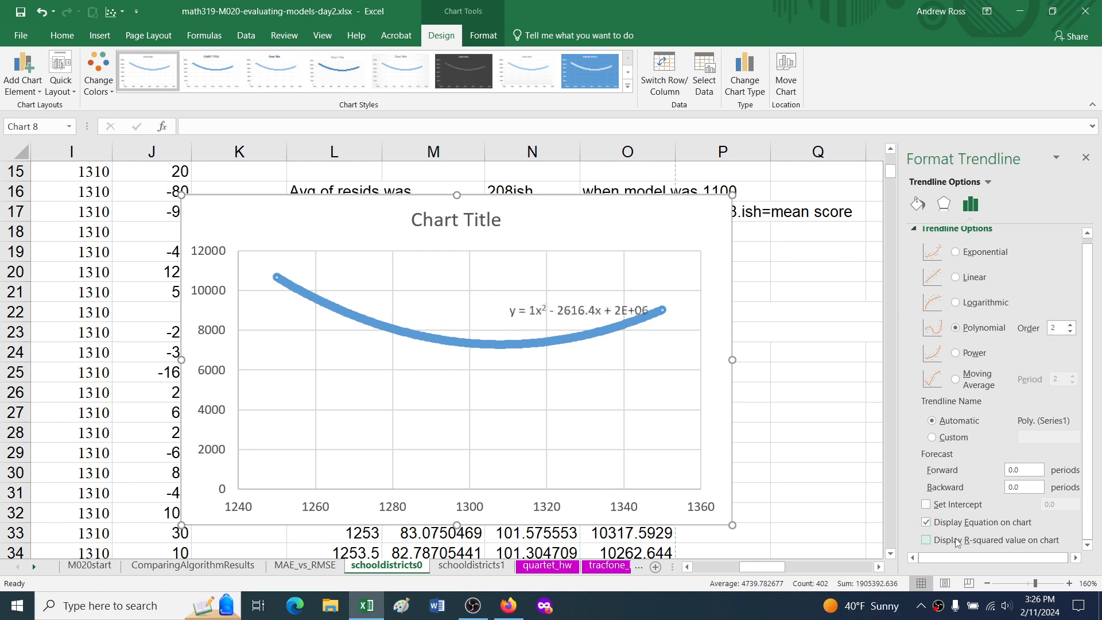
{"action": "left_click", "coordinate": [956, 543]}
Step: Move the trendline equation label above the curve's right end and shift the MSE chart slightly left
{"action": "left_click_drag", "start_coordinate": [565, 291], "coordinate": [589, 230]}
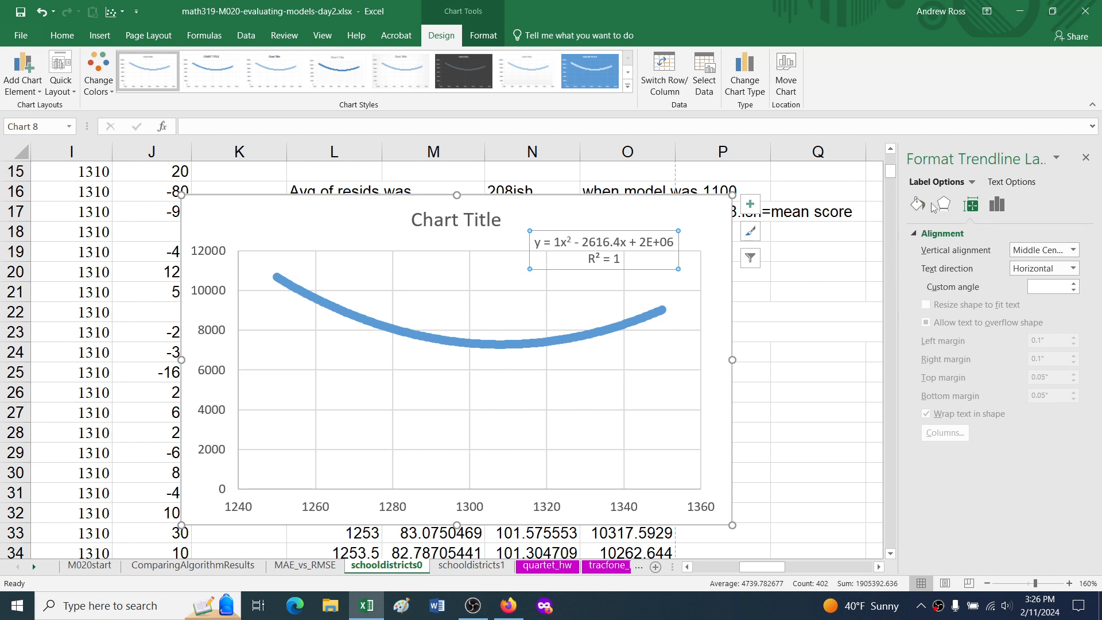
{"action": "left_click", "coordinate": [997, 206]}
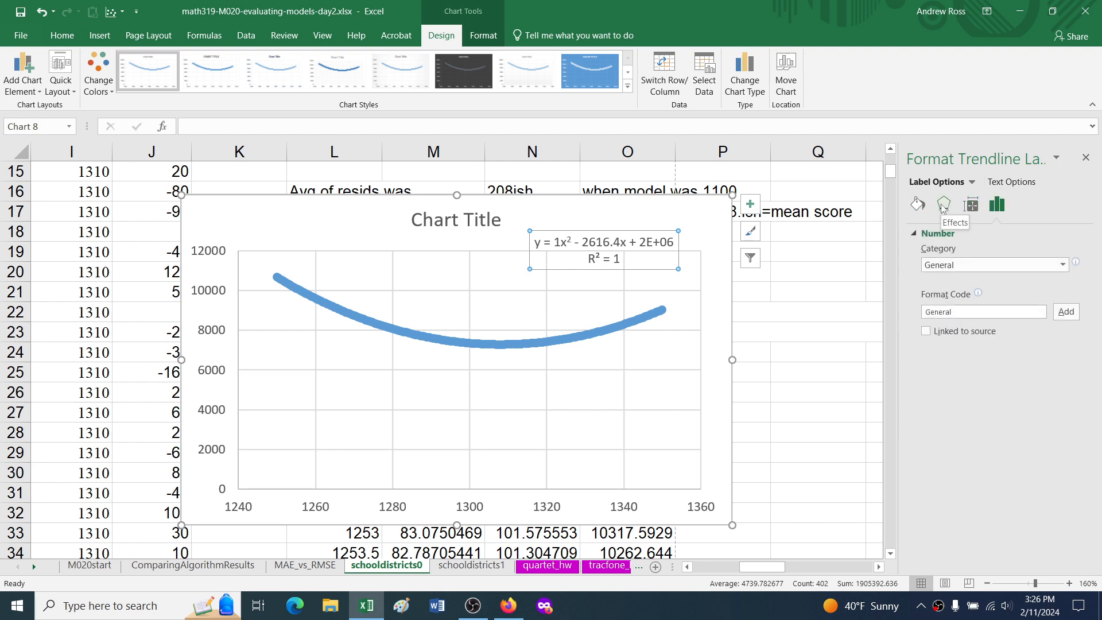
{"action": "left_click", "coordinate": [720, 307]}
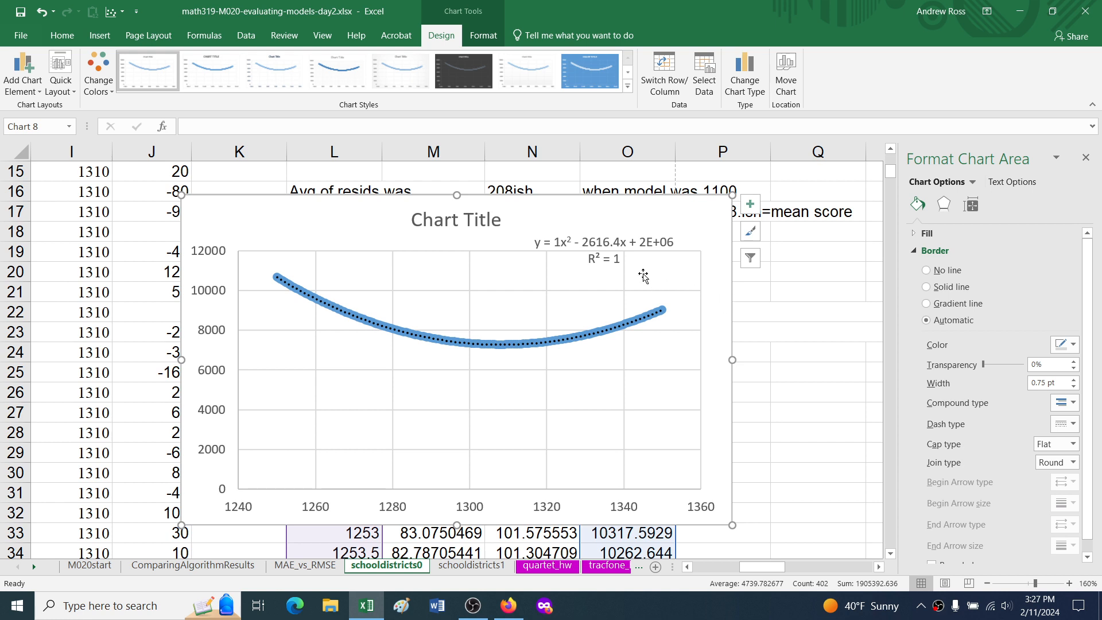
{"action": "mouse_move", "coordinate": [519, 217]}
{"action": "left_mouse_down"}
{"action": "mouse_move", "coordinate": [511, 312]}
{"action": "mouse_move", "coordinate": [519, 274]}
{"action": "mouse_move", "coordinate": [505, 215]}
{"action": "left_mouse_up"}
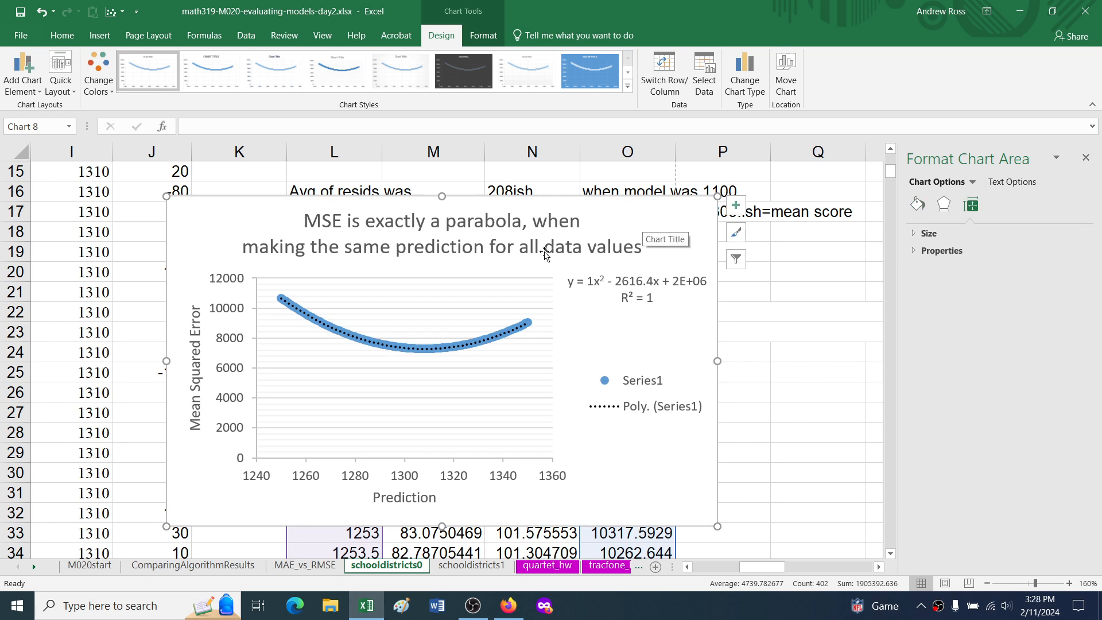
Step: Select the first four math scores in G11:G14
{"action": "scroll", "coordinate": [121, 250], "scroll_direction": "up", "scroll_amount": 4}
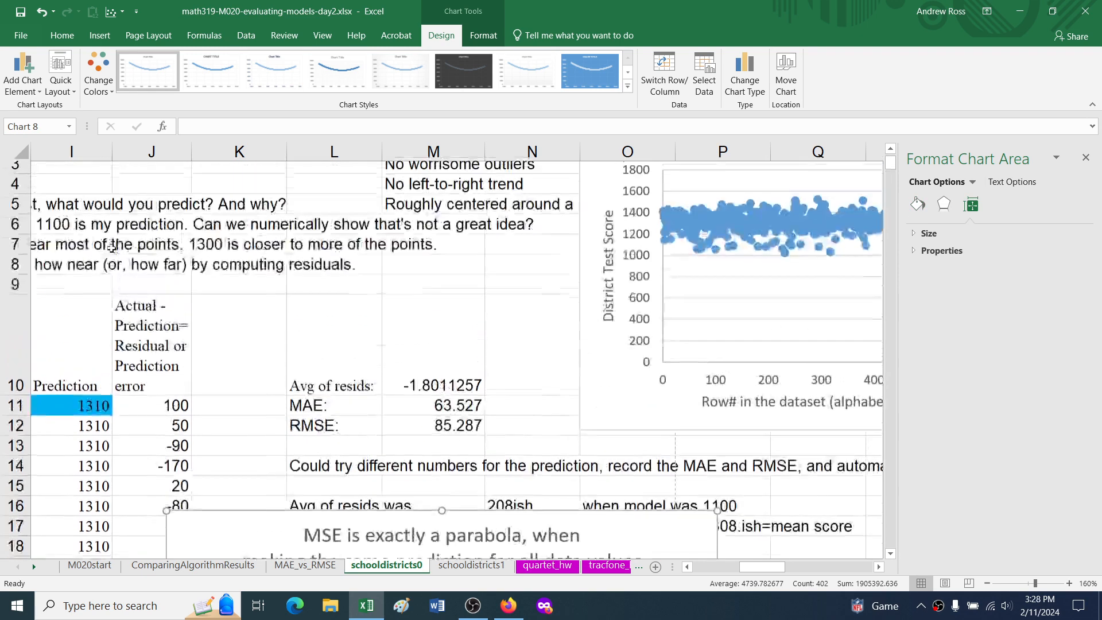
{"action": "scroll", "coordinate": [173, 410], "scroll_direction": "left", "scroll_amount": 3}
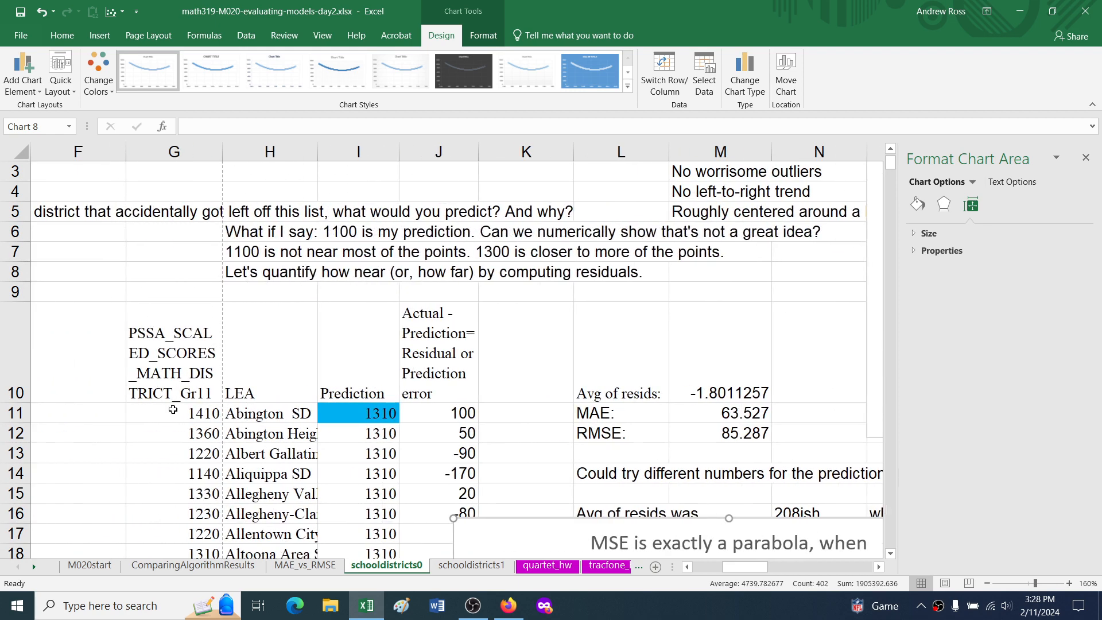
{"action": "left_click_drag", "start_coordinate": [183, 414], "coordinate": [187, 482]}
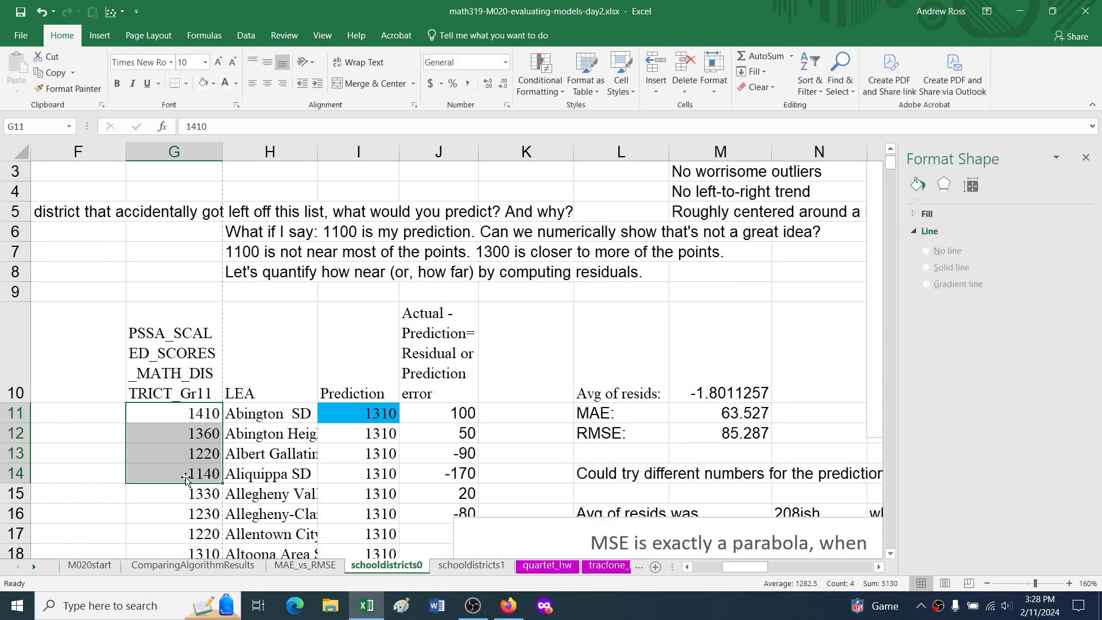